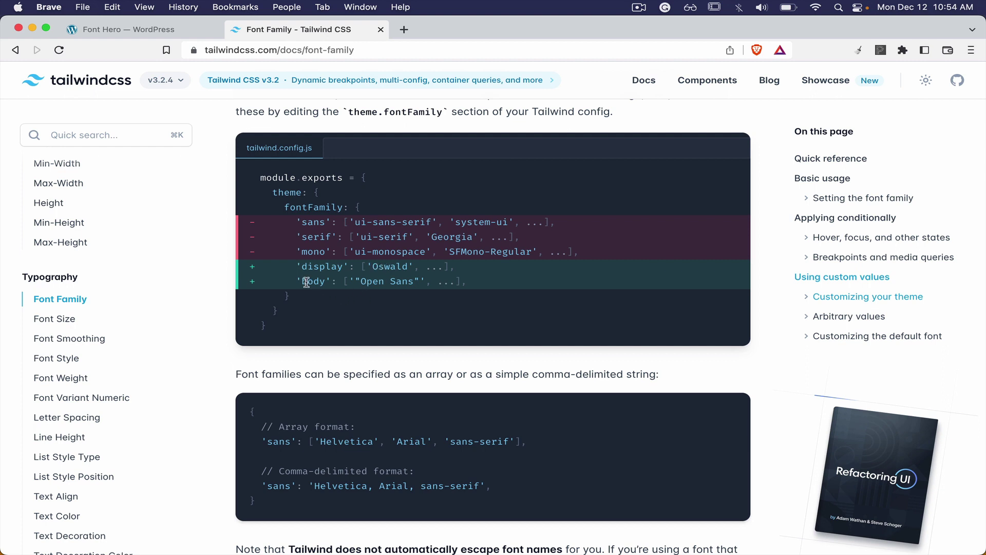
- Import the Ultra font group from Font Hero's Font Pairing list
double_click(385, 281)
left_click(387, 309)
left_click(172, 32)
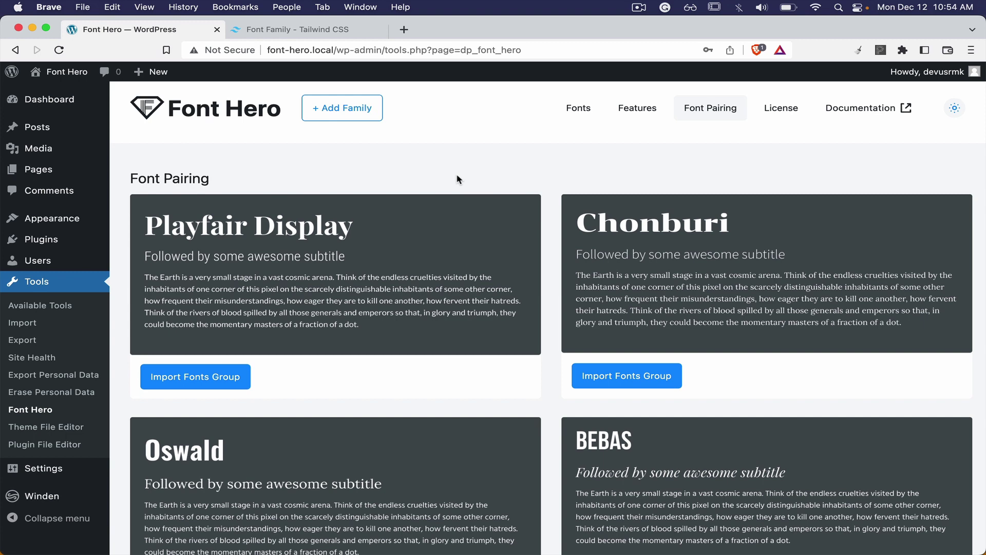
scroll(711, 246, "down", 2)
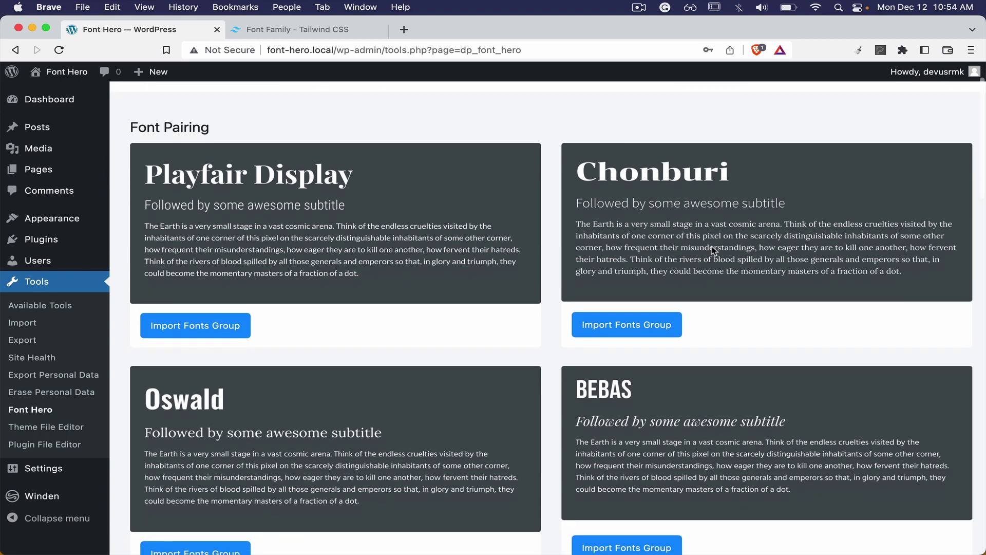
scroll(642, 329, "down", 1)
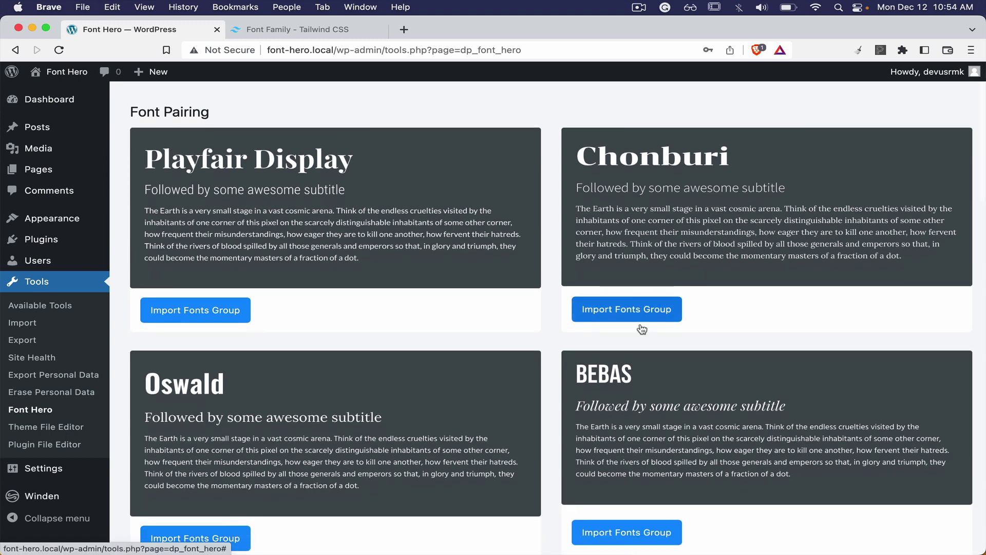
scroll(641, 329, "down", 9)
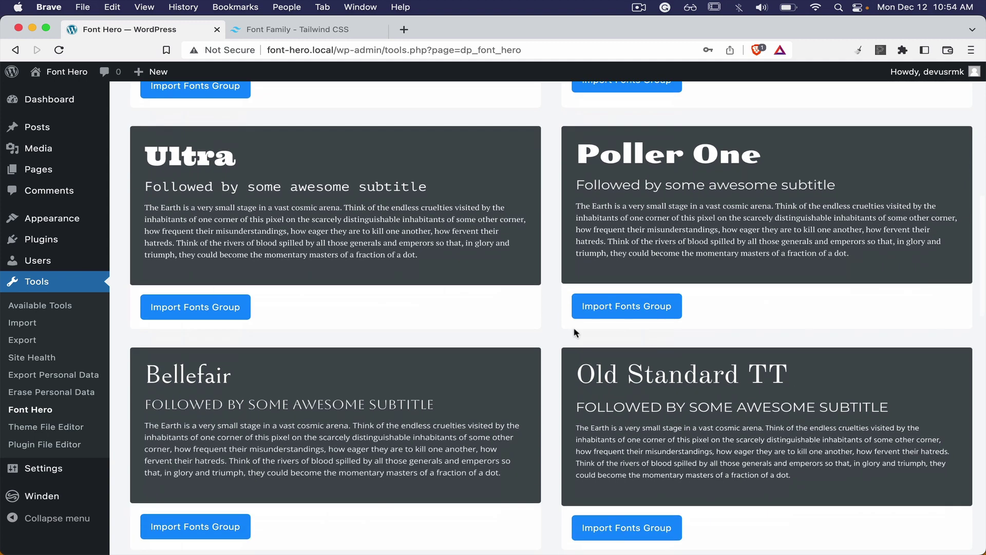
left_click(195, 307)
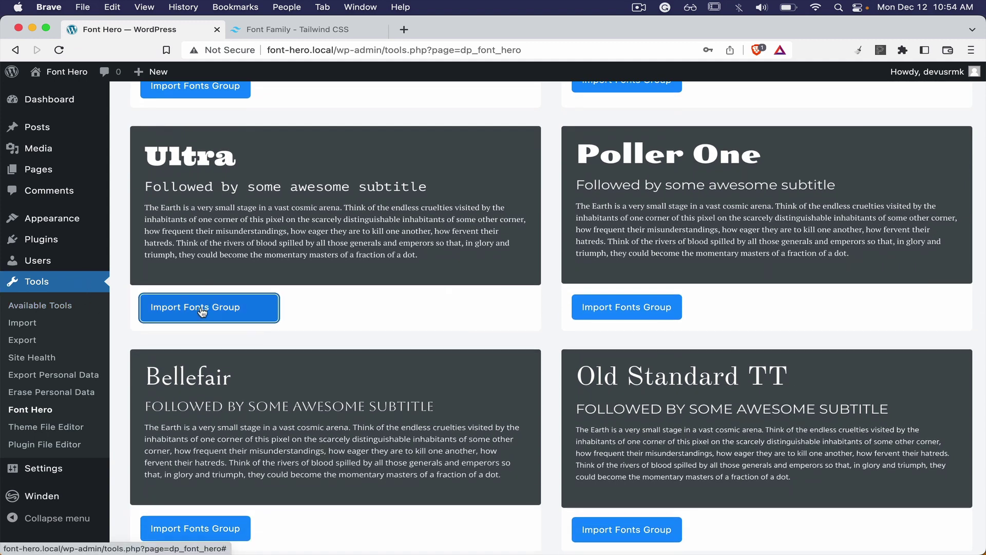
scroll(200, 310, "up", 5)
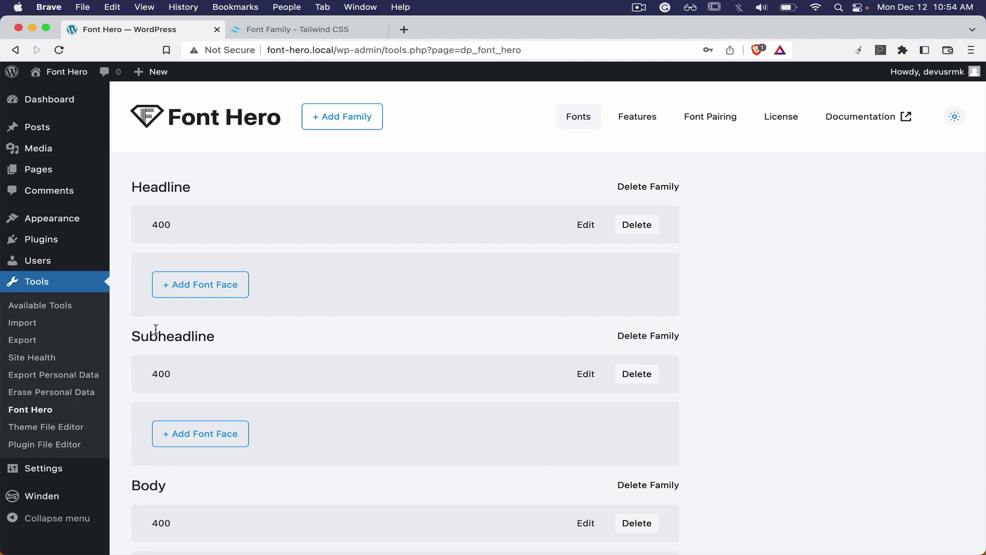
scroll(156, 329, "down", 4)
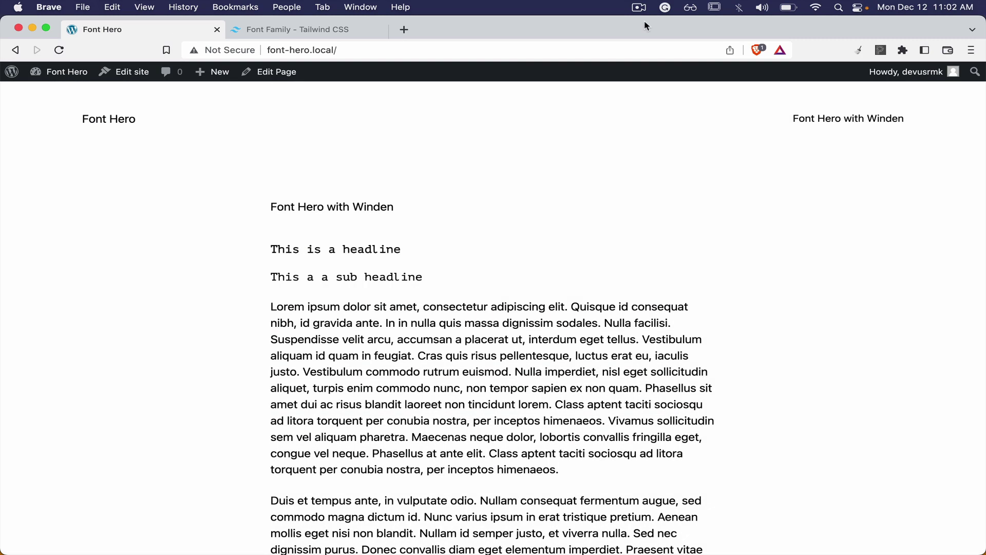
- View the front page's source and search it for 'font-hero.'
right_click(173, 212)
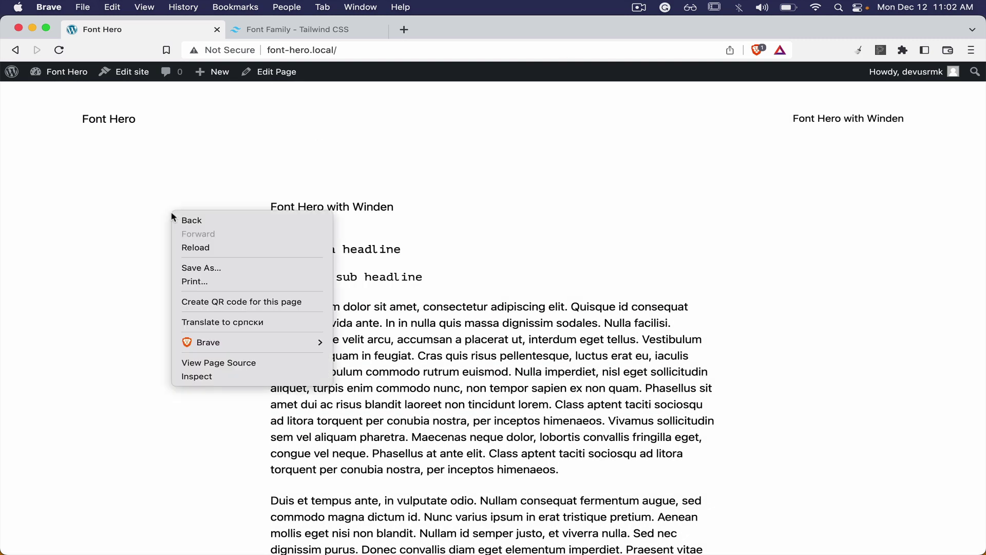
left_click(222, 363)
key("super+f")
type("font")
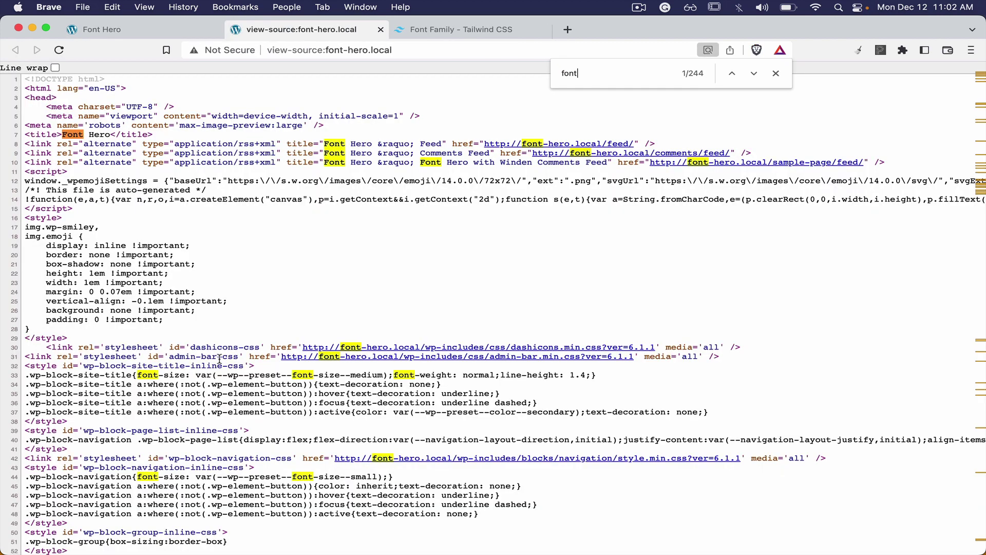
type("-hero.")
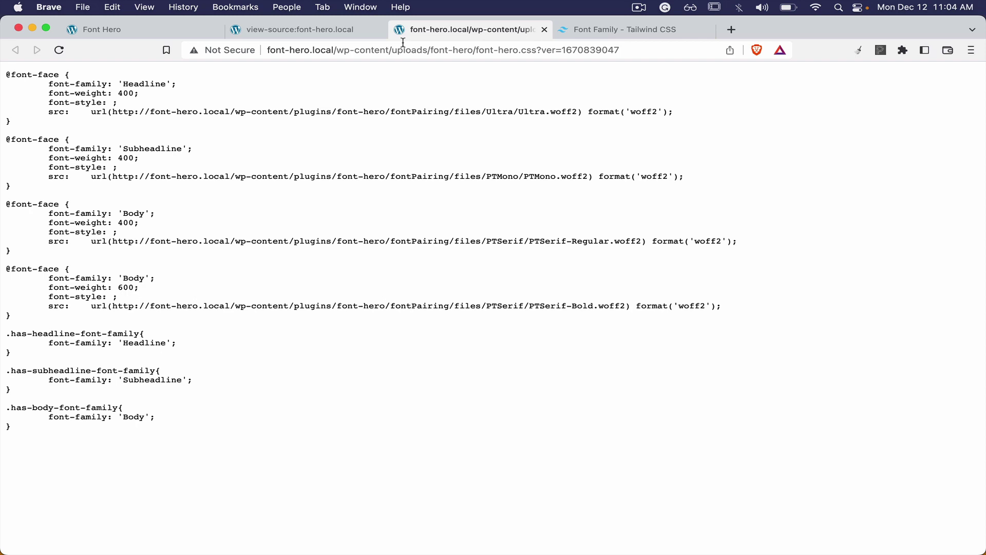
- Copy the fontFamily key from the Tailwind docs and open Winden's Tailwind Config in a new dashboard tab
left_click(577, 34)
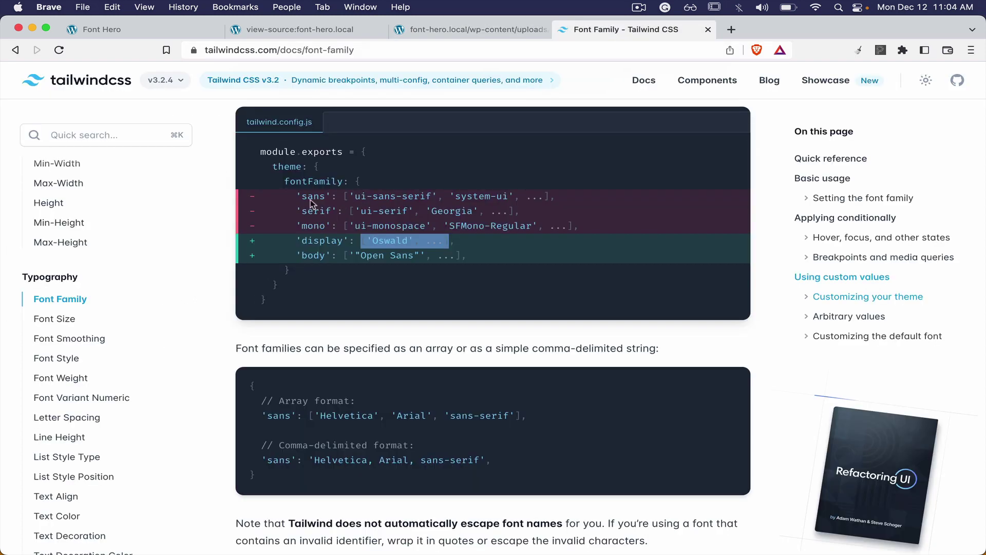
double_click(299, 181)
key("super+c")
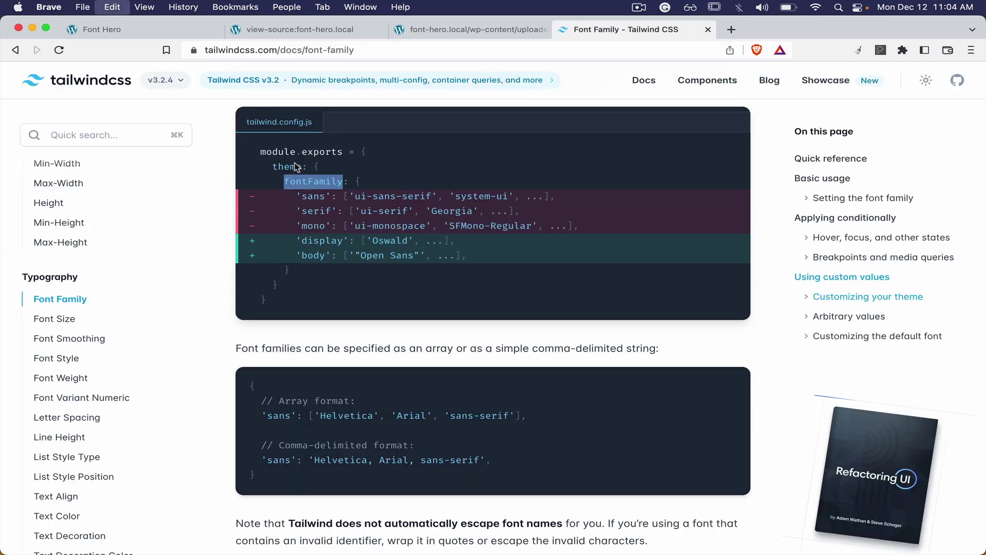
left_click(298, 29)
left_click(100, 29)
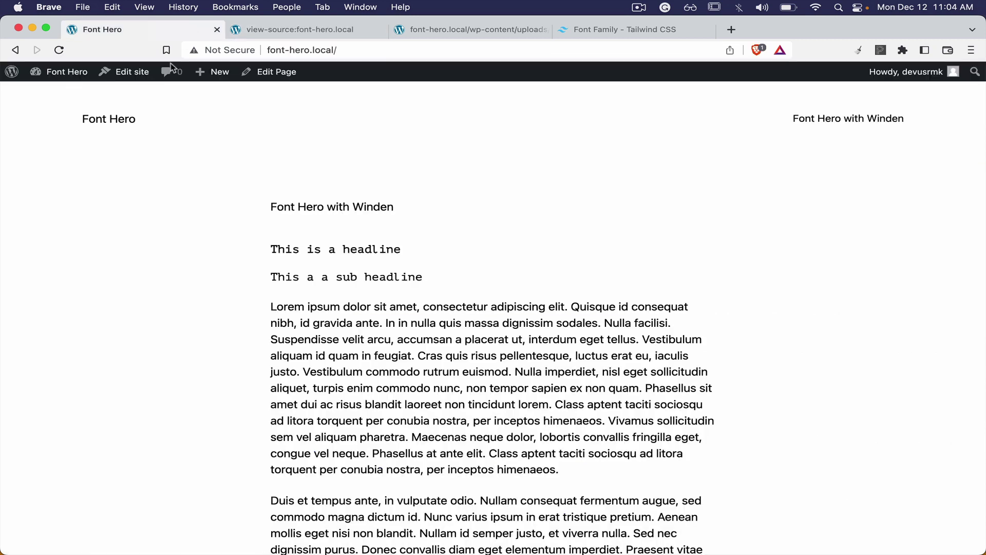
left_click(51, 93, "super")
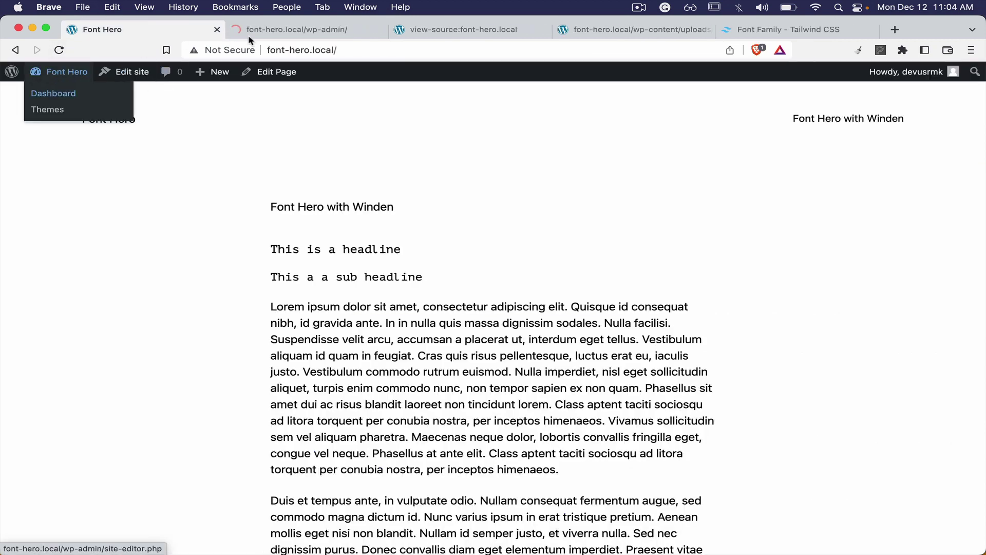
left_click(264, 32)
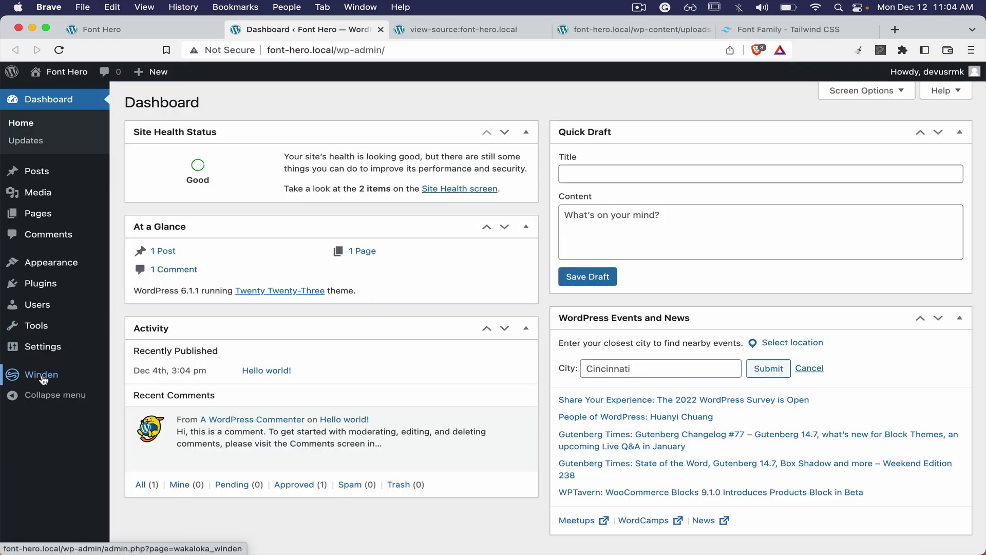
left_click(42, 376)
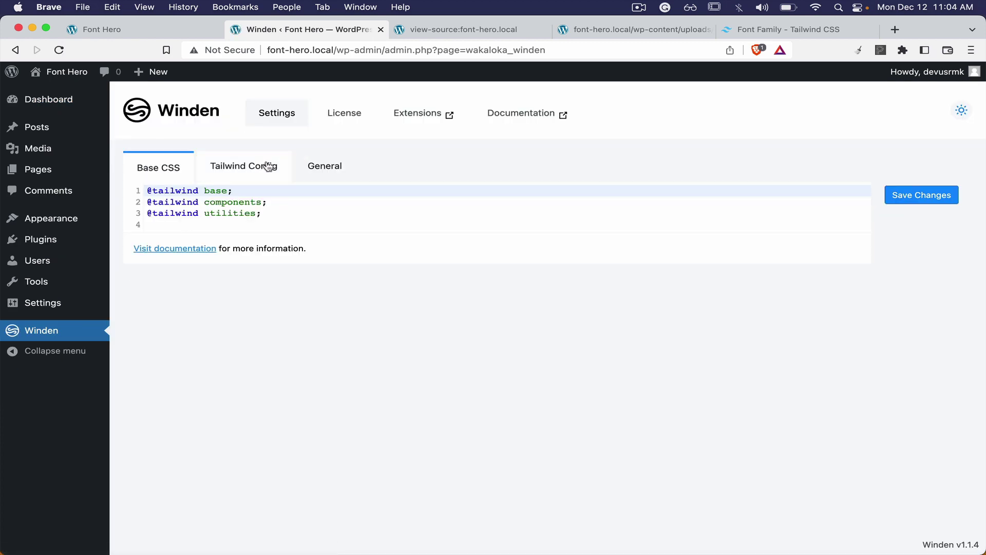
left_click(268, 166)
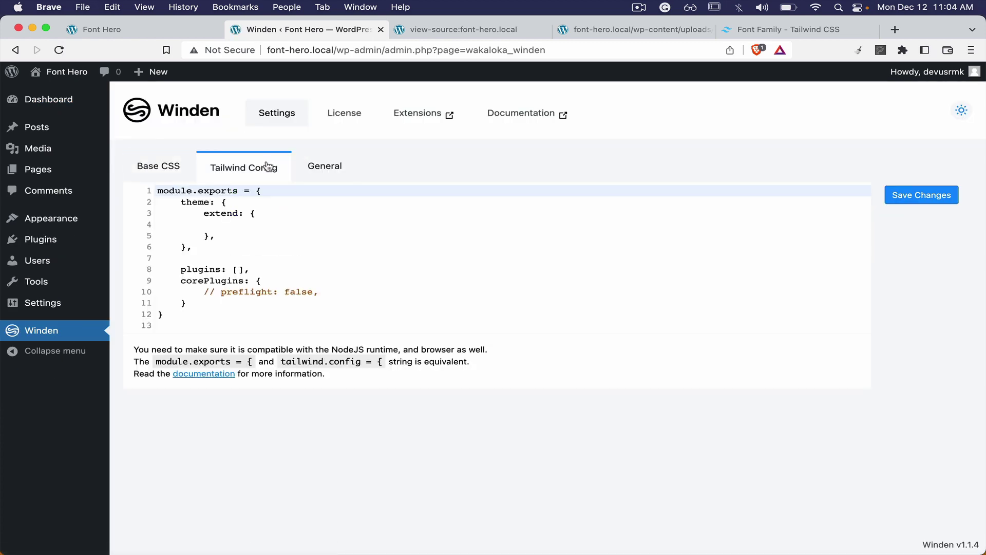
- Add a fontFamily block inside extend, with its braces on separate lines
left_click(254, 228)
type("f")
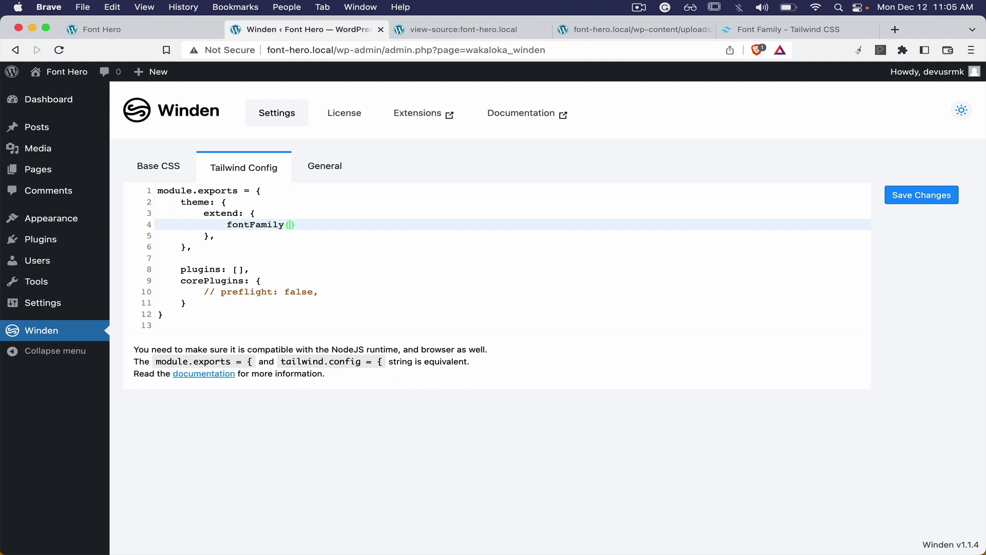
type("ontFamily{")
key("Return")
key("Tab")
key("Tab")
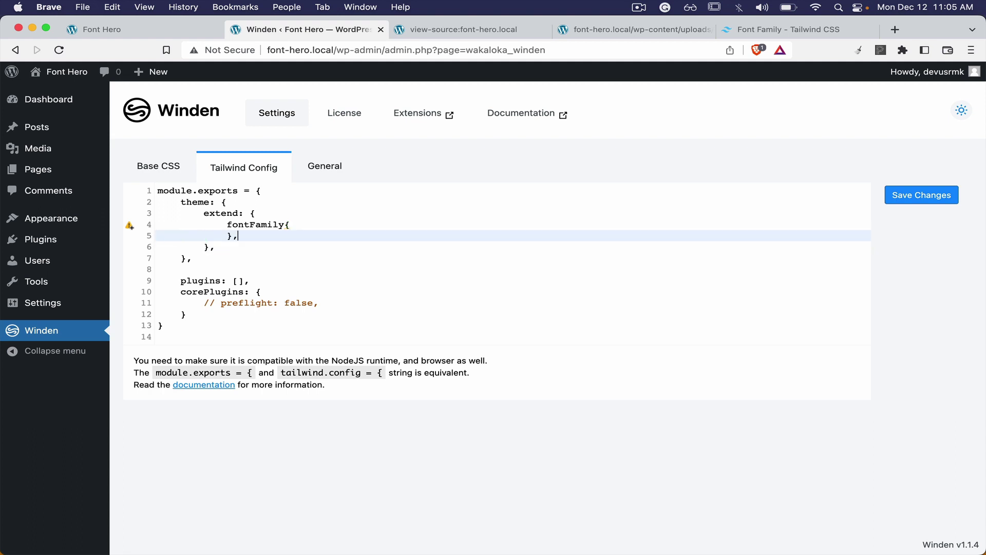
key("Return")
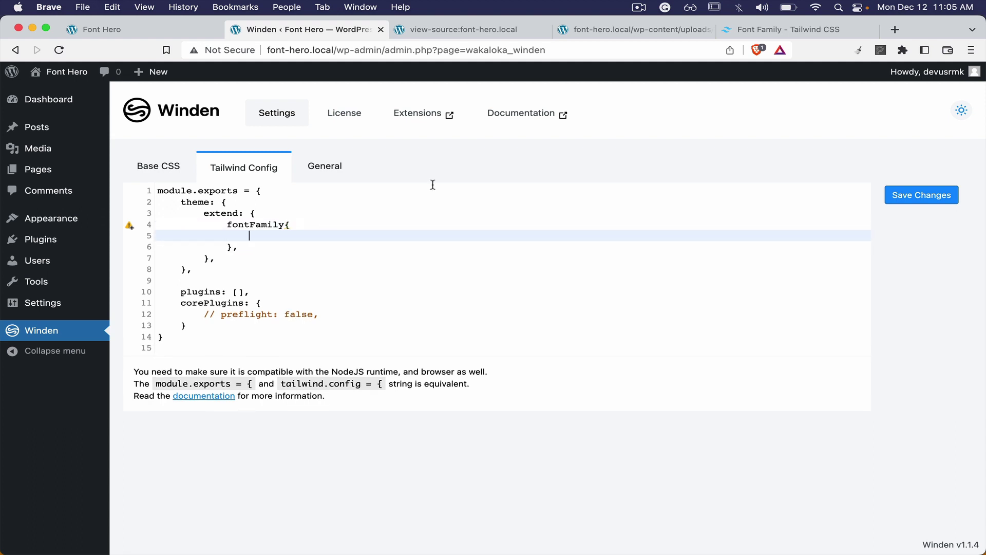
- Close the page-source view, add a colon after fontFamily, and copy the docs' display font line
left_click(786, 29)
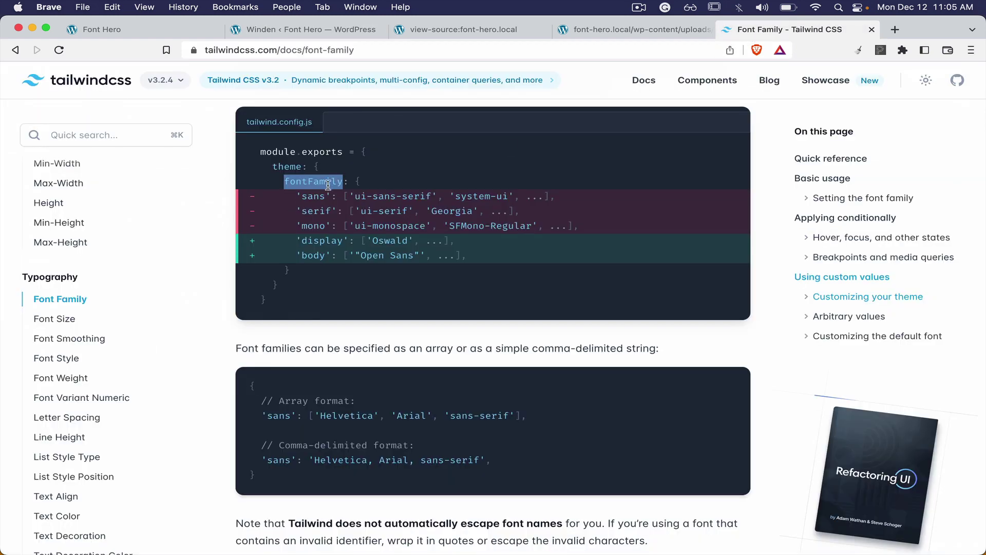
left_click(447, 38)
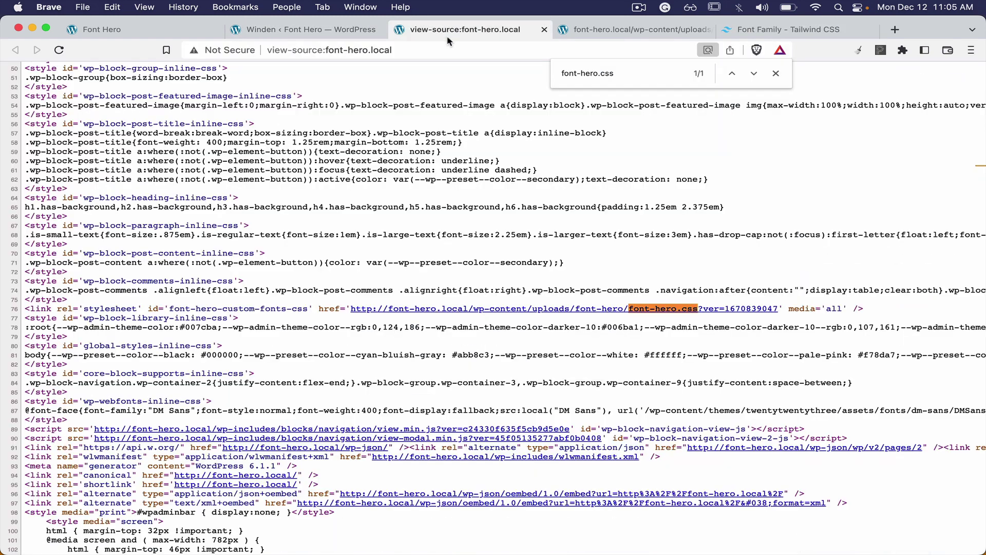
key("super+w")
left_click(354, 32)
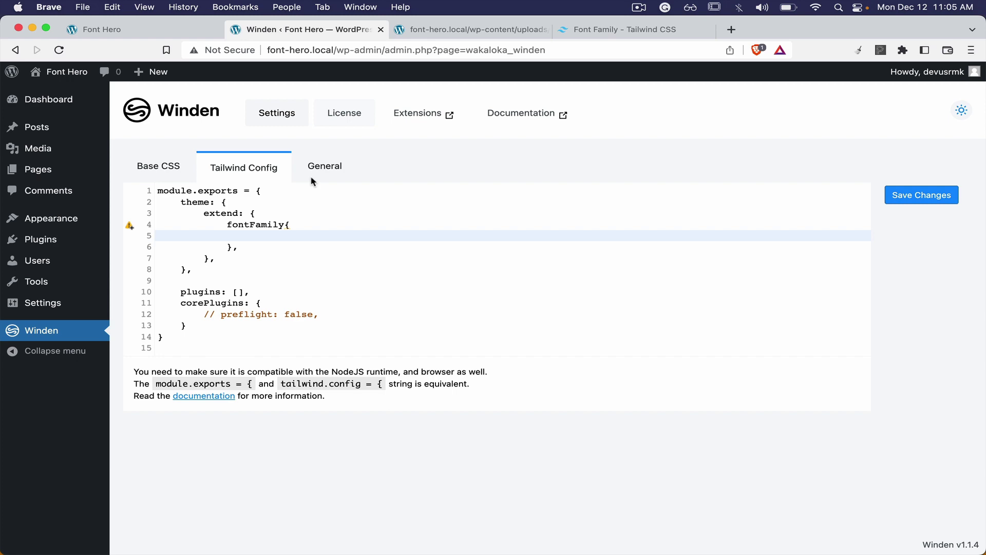
left_click(282, 224)
type(":")
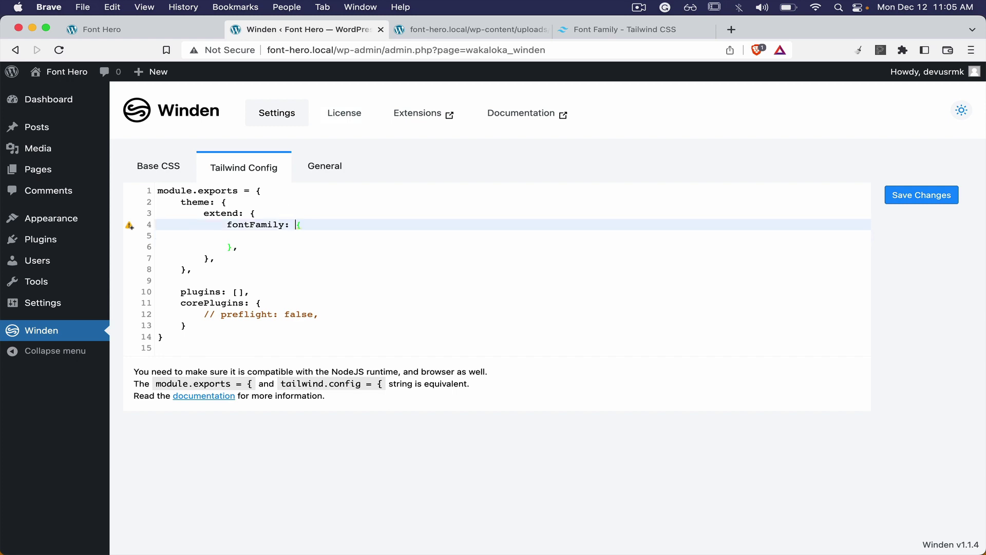
left_click(660, 35)
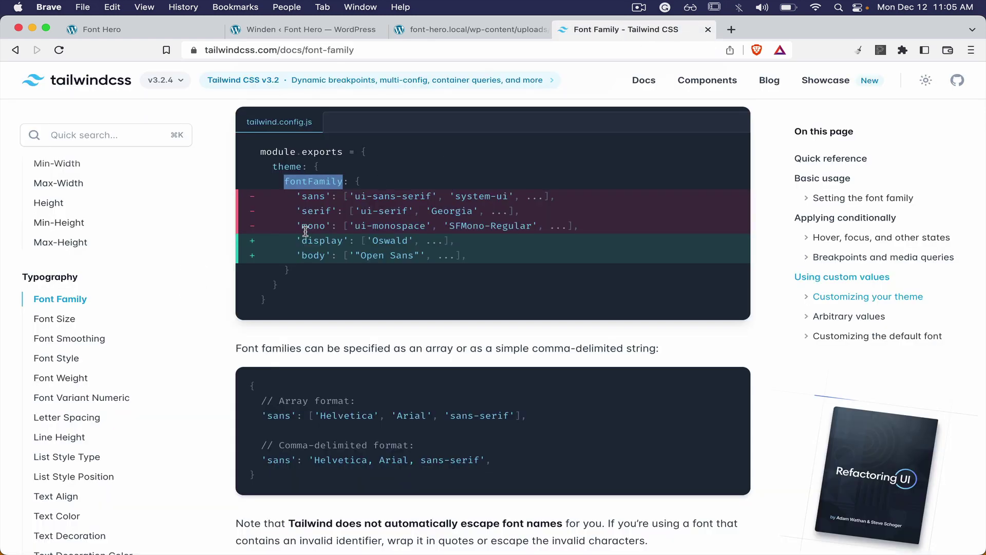
left_click_drag(295, 240, 473, 243)
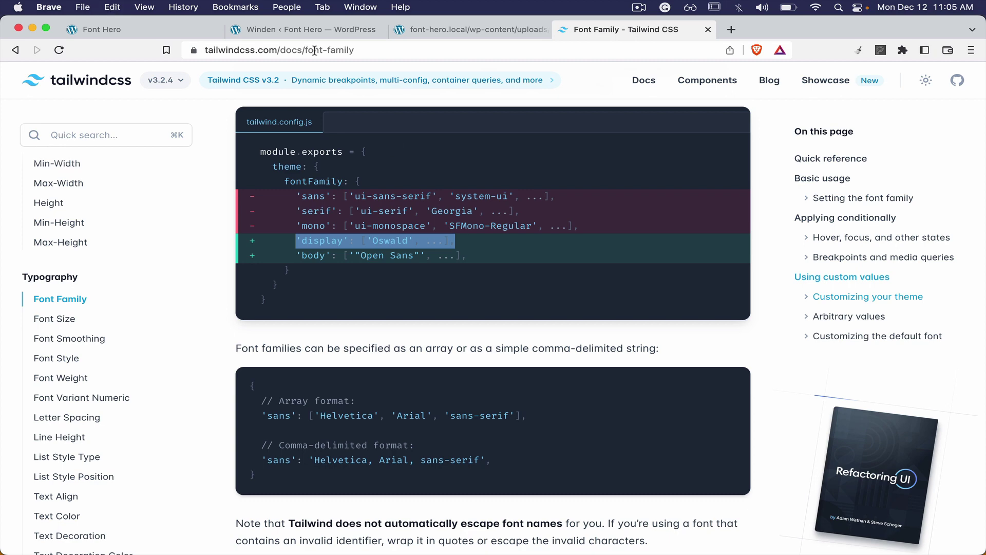
- Paste the display font line into fontFamily and rename its key and font to 'Headline'
left_click(291, 32)
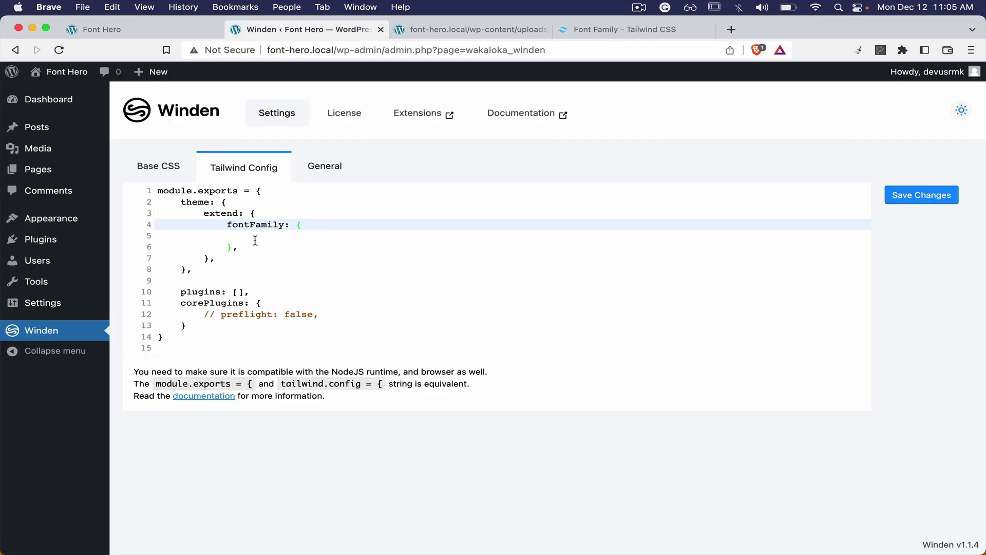
left_click(255, 241)
key("super+v")
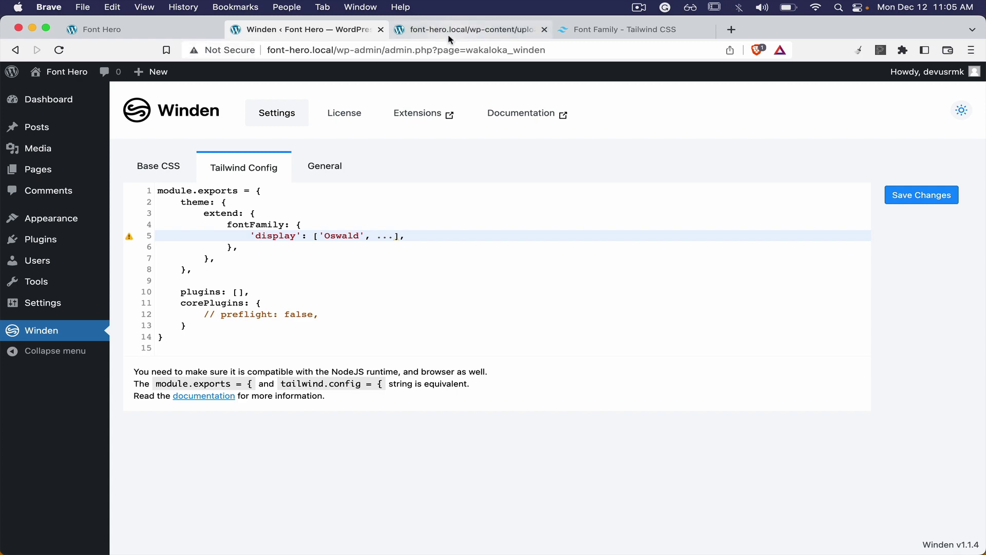
left_click(460, 31)
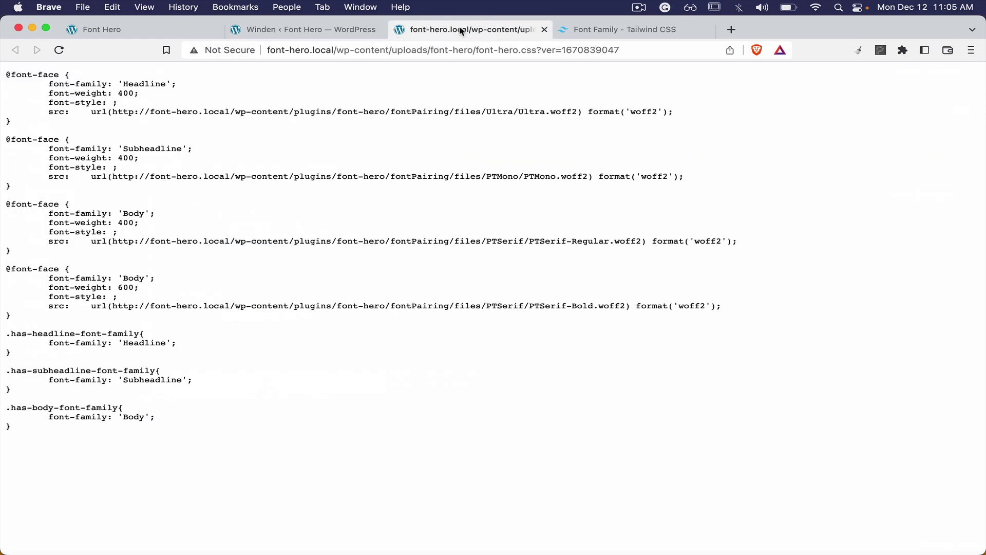
double_click(141, 85)
left_click(303, 29)
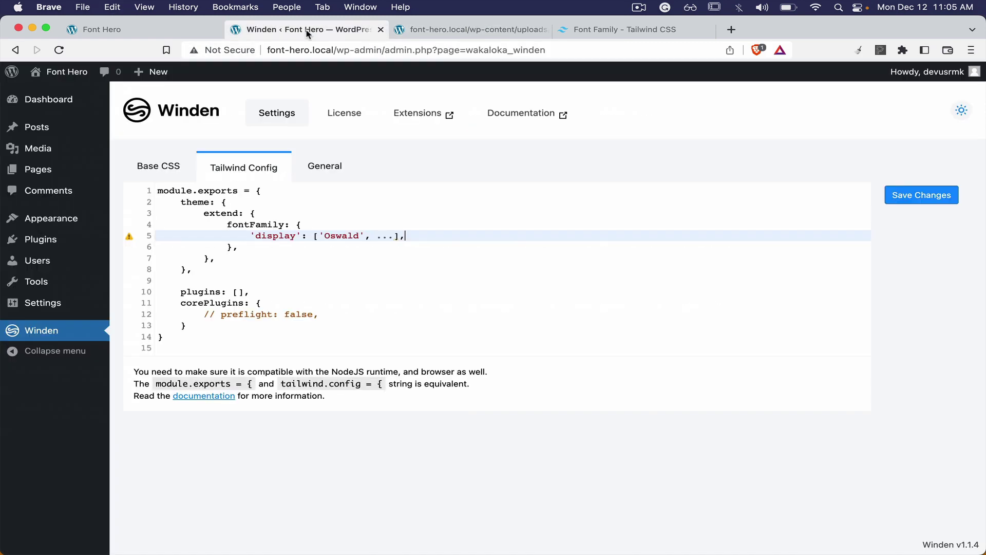
double_click(270, 236)
key("super+v")
double_click(339, 236)
key("super+v")
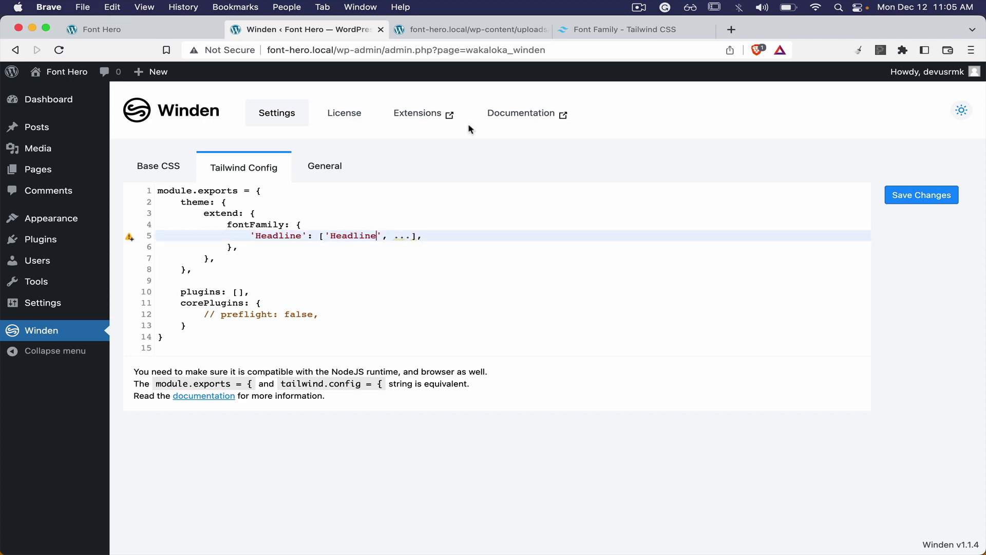
- Replace the '...' placeholder with Helvetica, Arial, sans-serif fallbacks and save the config
left_click(595, 29)
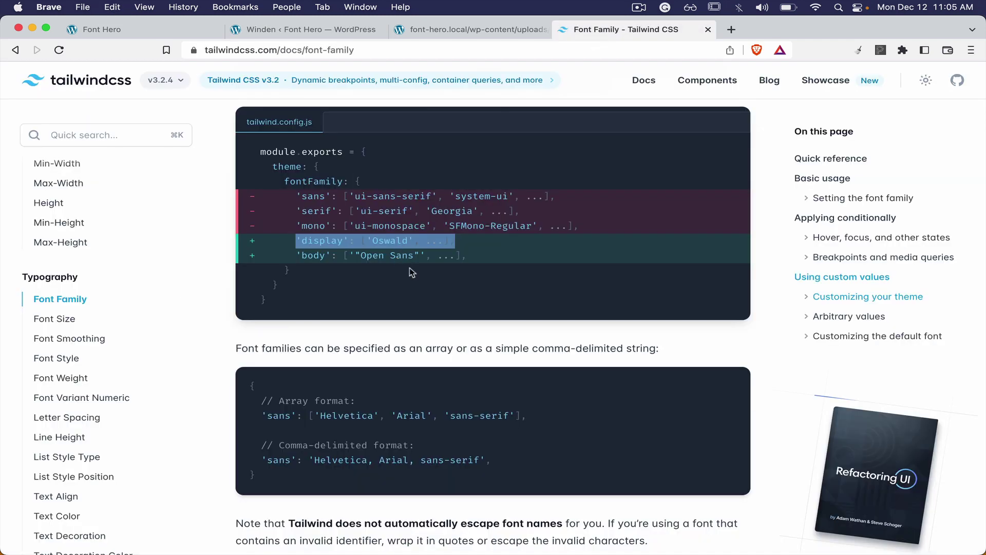
scroll(411, 271, "down", 3)
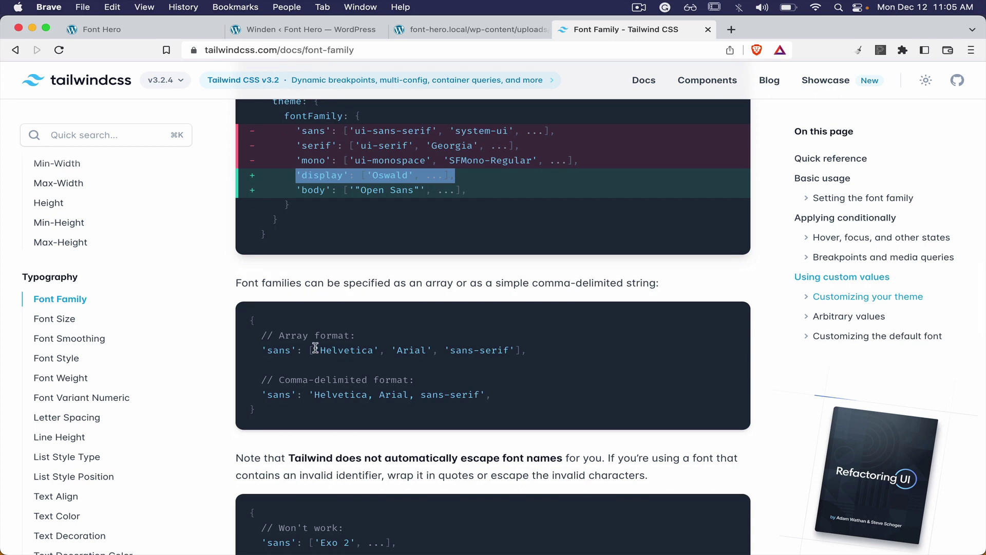
left_click_drag(315, 350, 514, 350)
key("super+c")
left_click(303, 29)
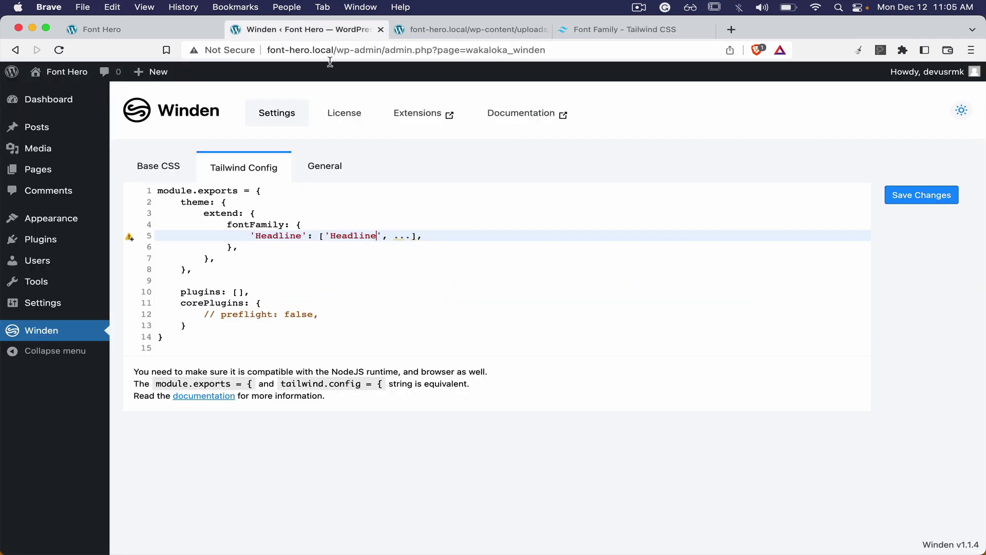
double_click(400, 235)
key("shift+Left")
key("shift+Left")
key("shift+Left")
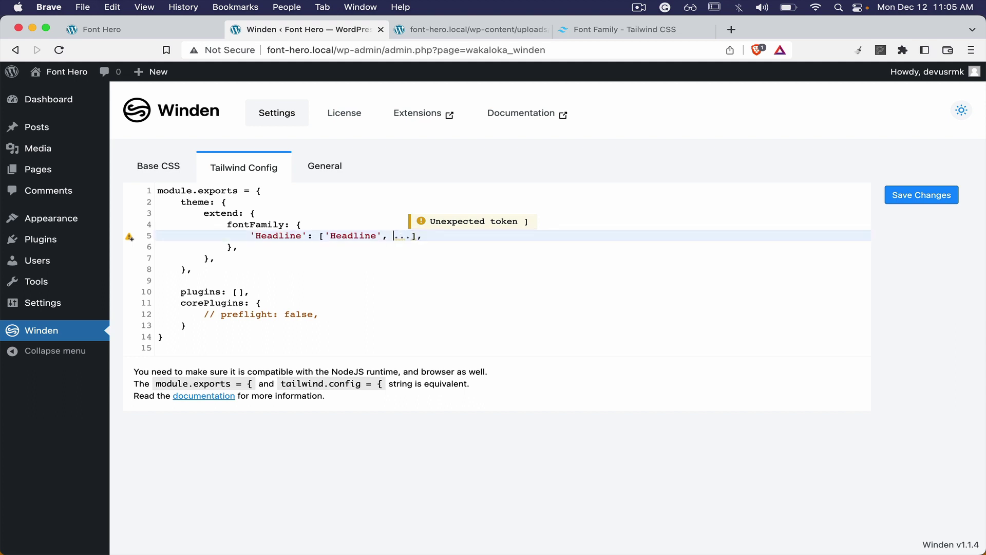
key("super+v")
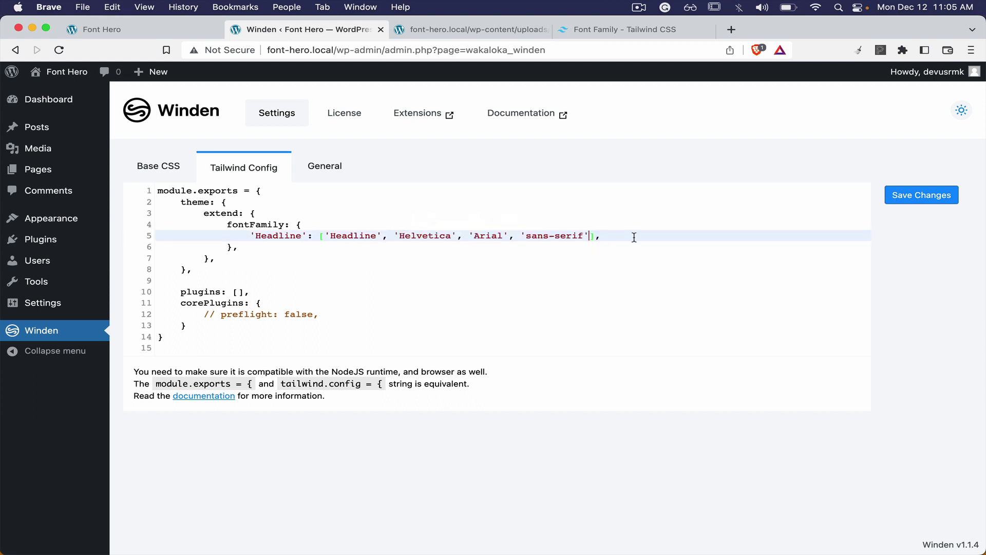
left_click(910, 197)
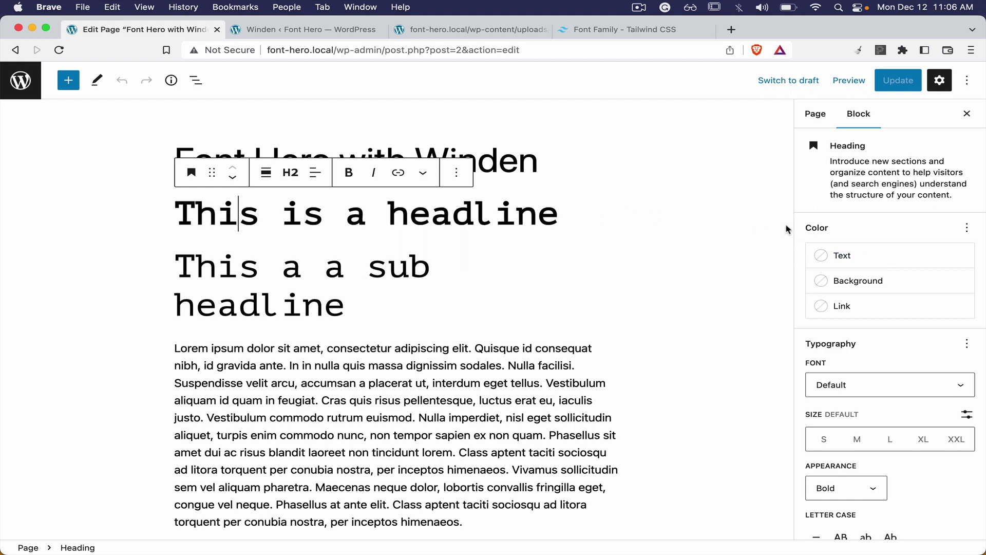
- Expand the heading block's Advanced settings, focus Additional CSS class(es), then view the Tailwind Font Family docs
scroll(872, 244, "down", 3)
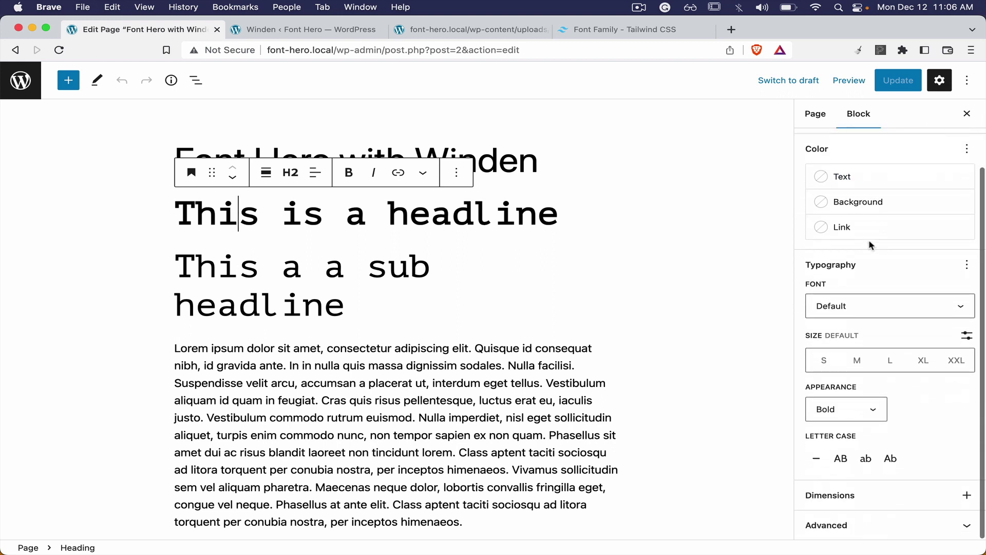
left_click(877, 526)
left_click(845, 498)
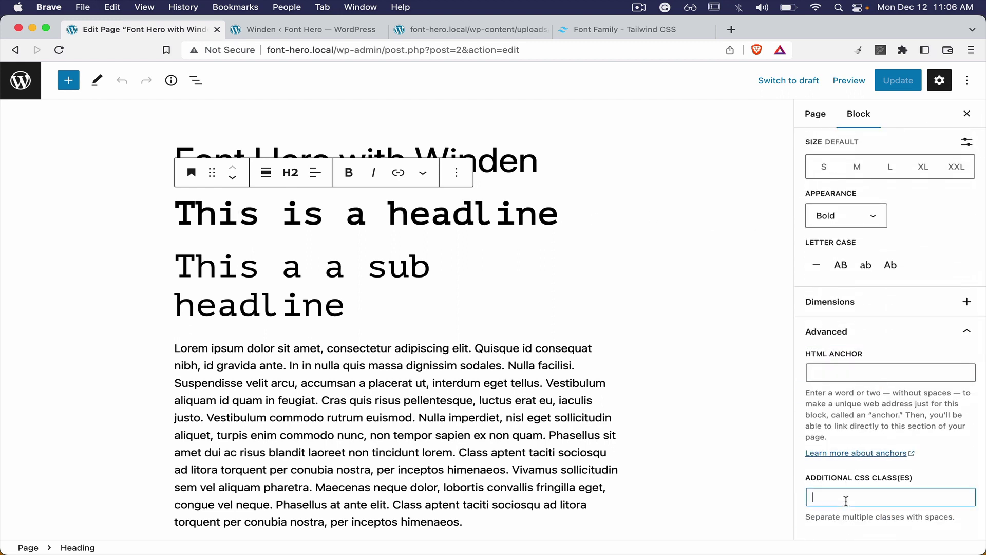
left_click(630, 31)
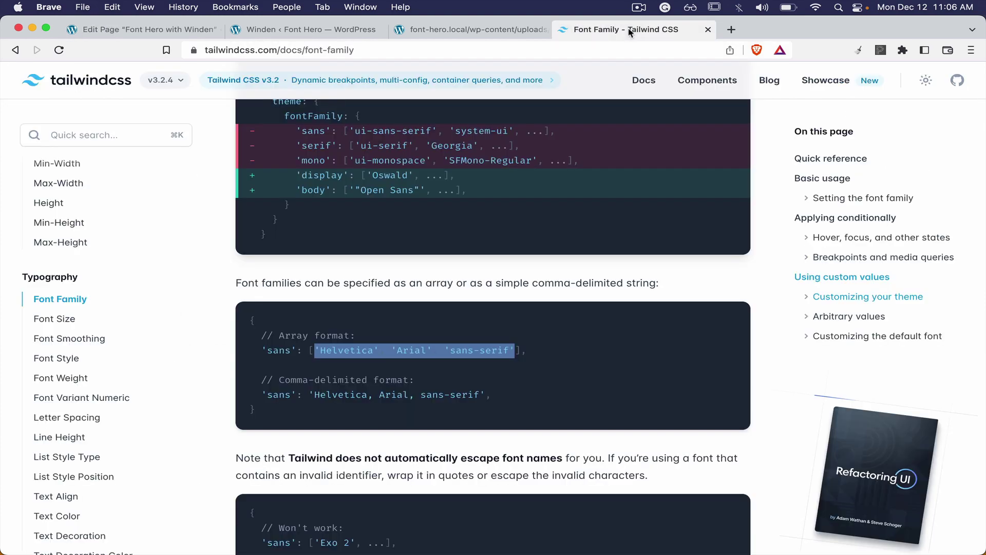
scroll(417, 263, "down", 8)
- Check the 'font-' prefix of font-sans in the docs and close the generated font CSS file
scroll(418, 266, "up", 20)
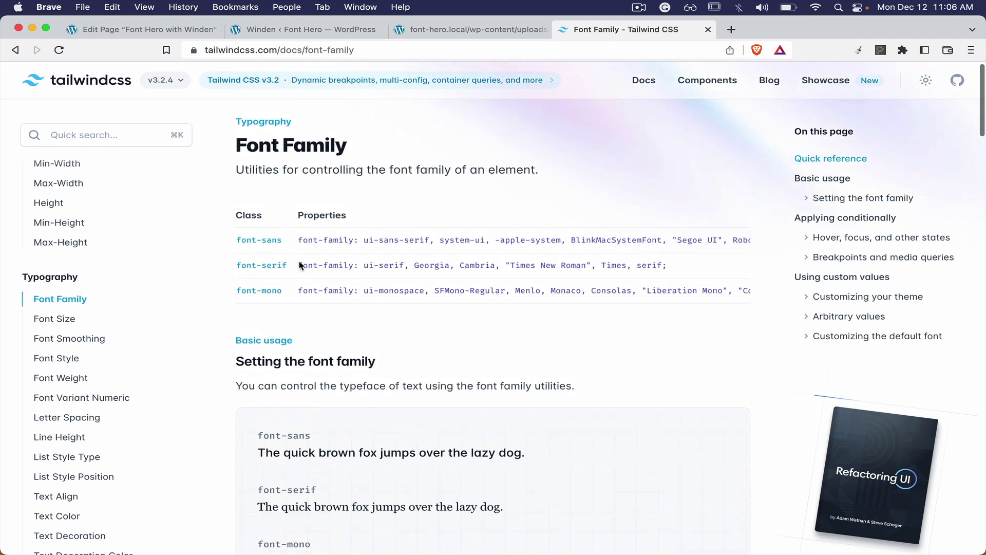
double_click(246, 240)
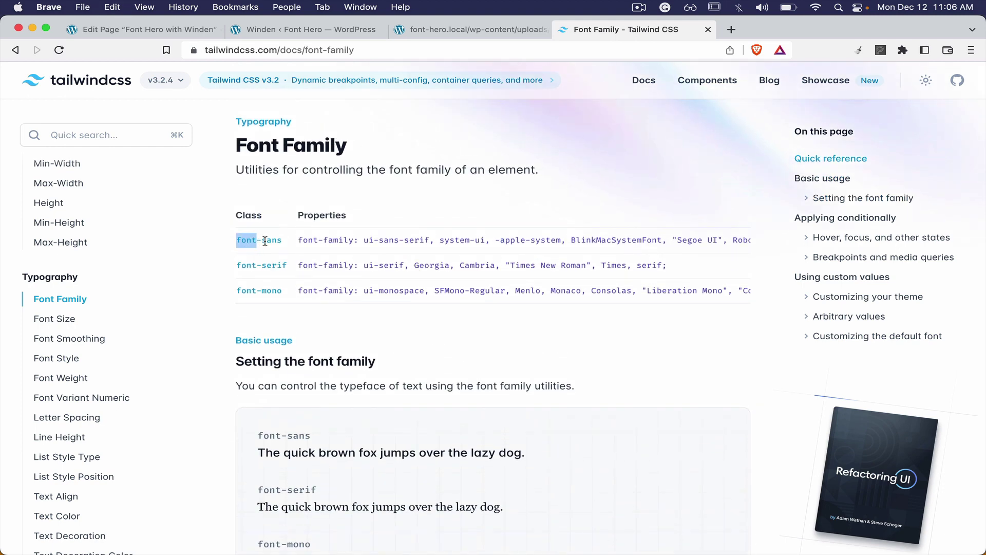
left_click(499, 34)
key("super+w")
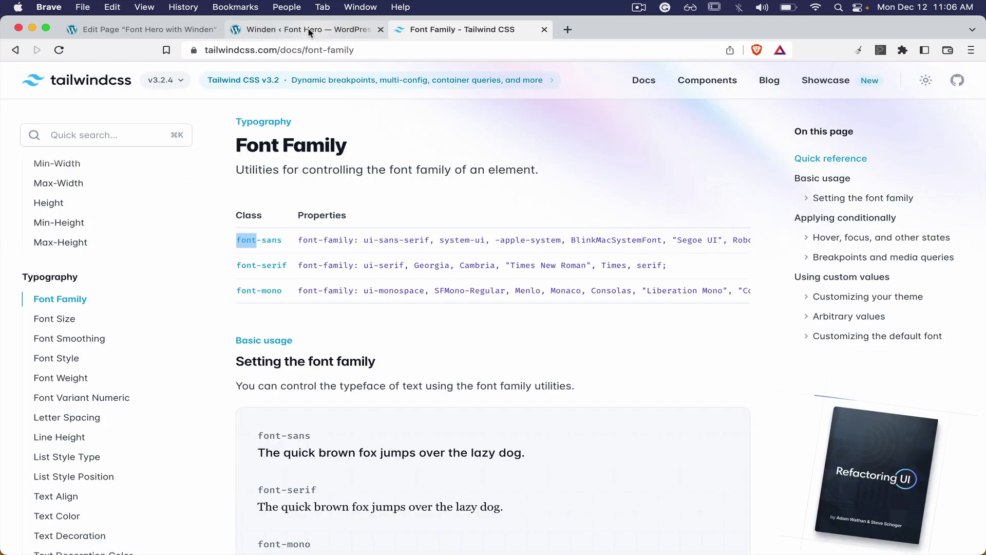
left_click(310, 32)
- Change the heading's class to lowercase 'font-headline' and update the page
left_click(154, 29)
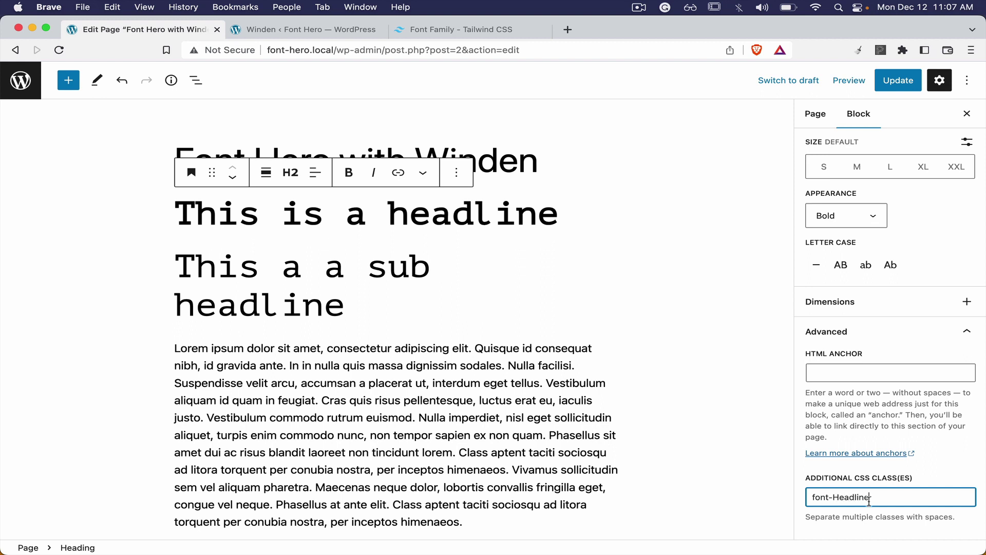
left_click(897, 80)
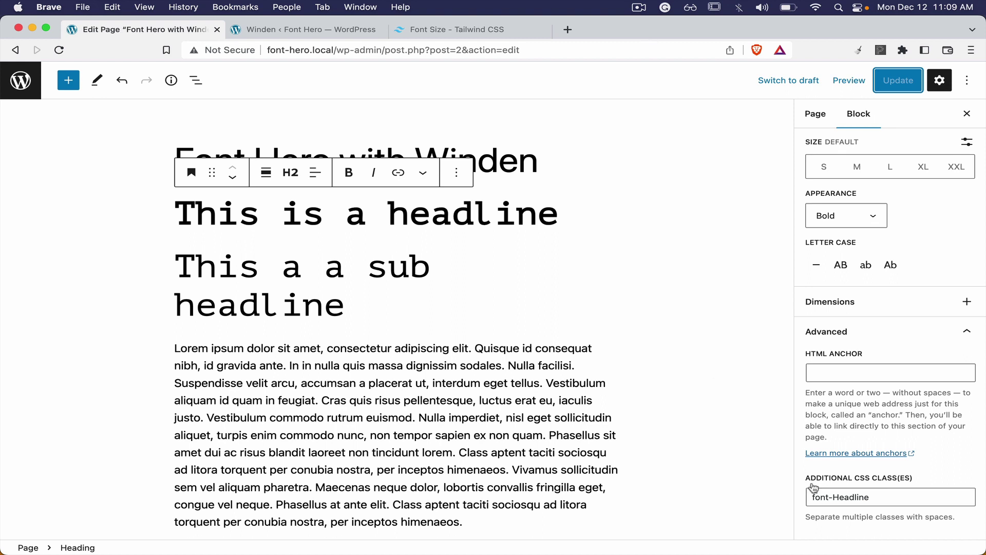
left_click(838, 497)
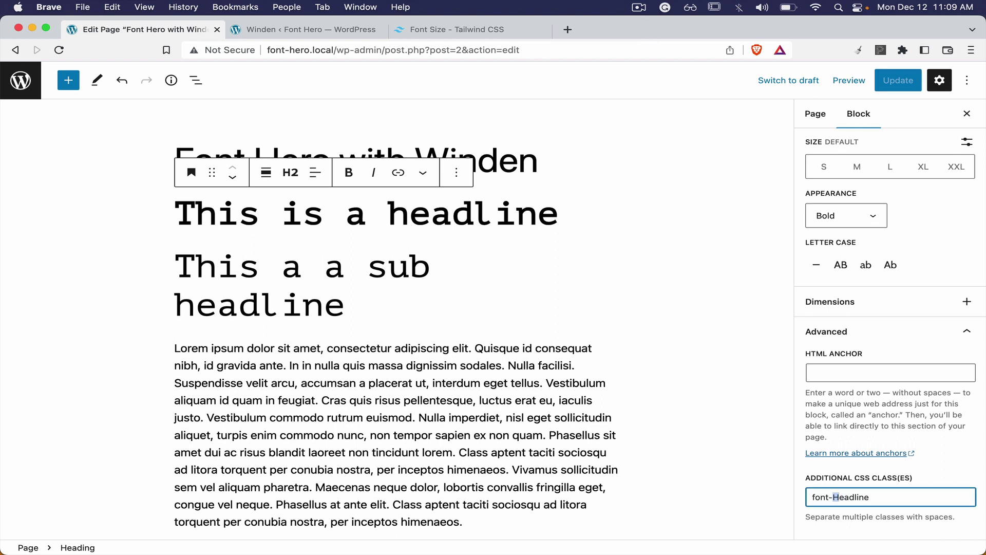
type("h")
left_click(905, 88)
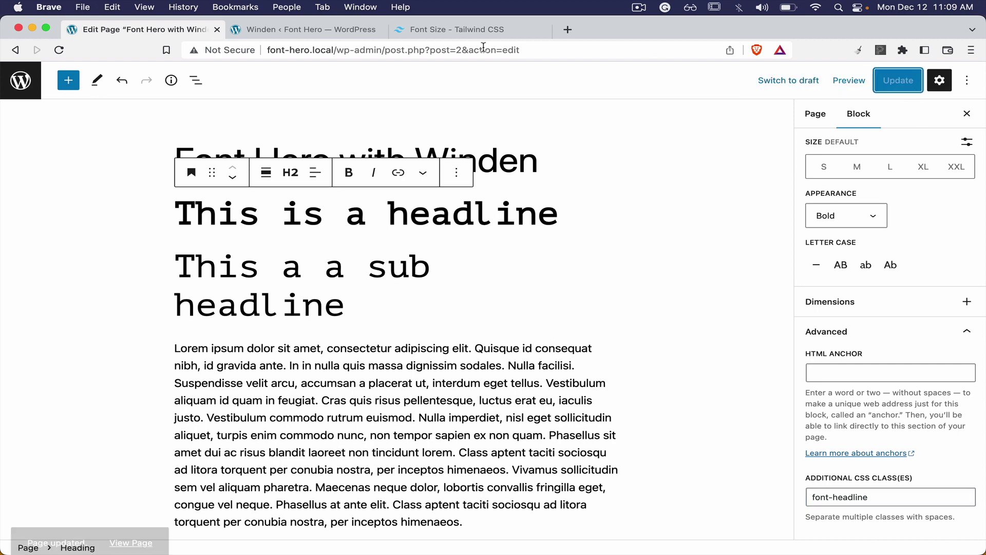
- Rename the Tailwind config's 'Headline' key to lowercase 'headline' and save the config
left_click(318, 29)
left_click(270, 168)
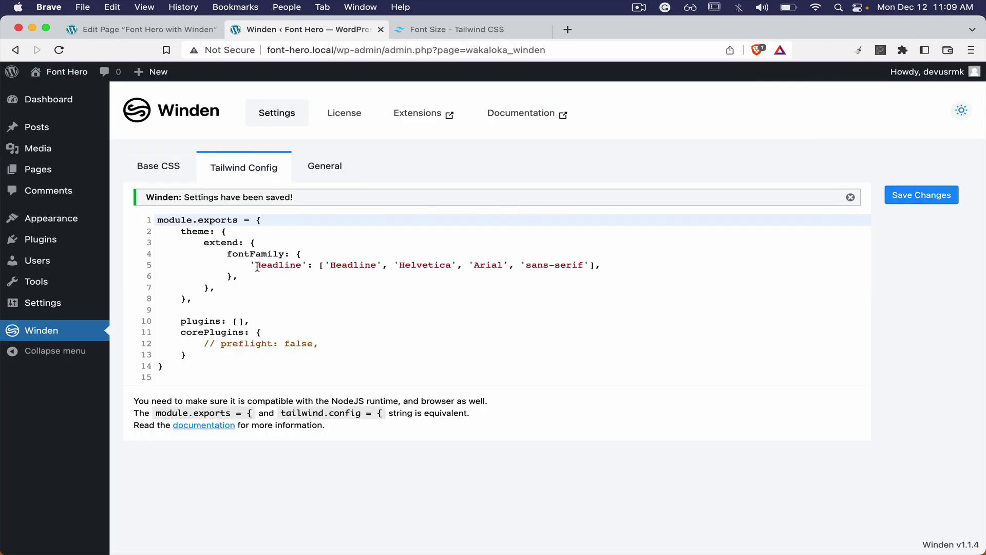
left_click(260, 265)
key("BackSpace")
type("h")
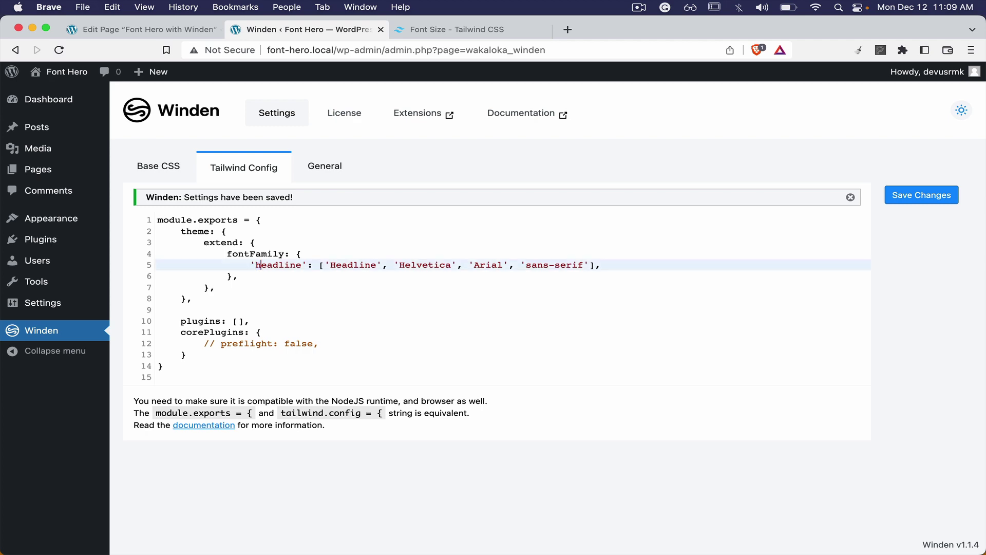
left_click(921, 195)
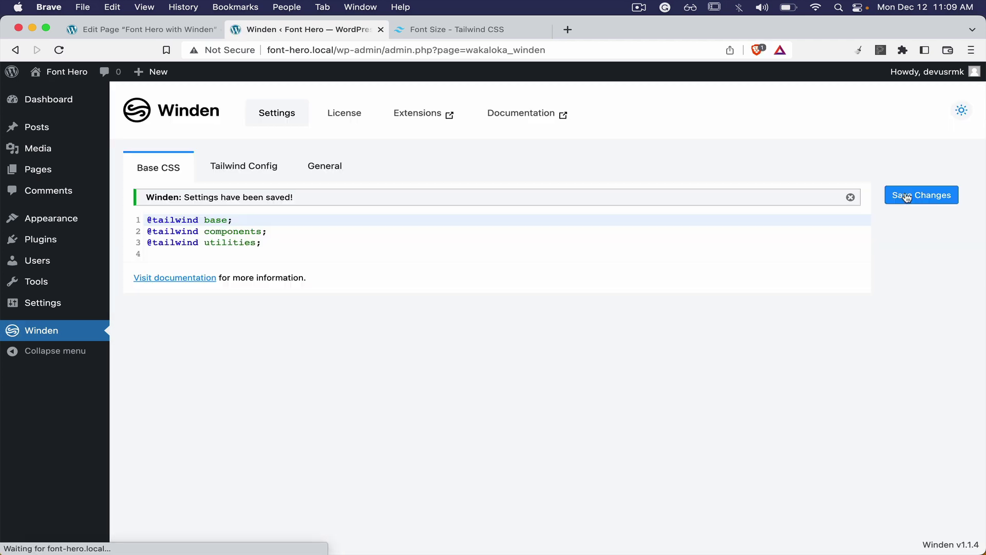
- Copy text-7xl from the Font Size docs, append it to the heading's classes, and update the page
left_click(439, 32)
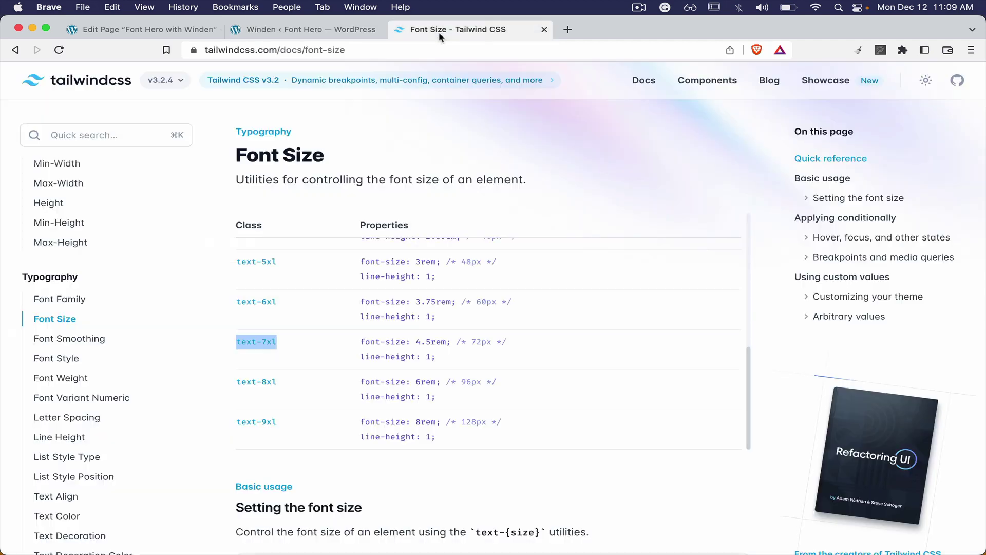
right_click(254, 346)
left_click(269, 369)
left_click(144, 30)
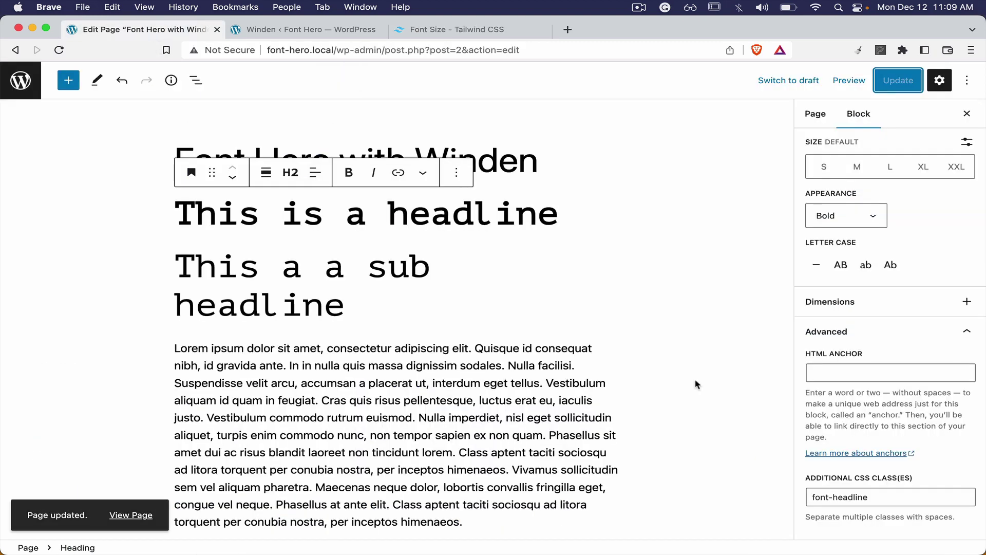
left_click(890, 498)
key("super+v")
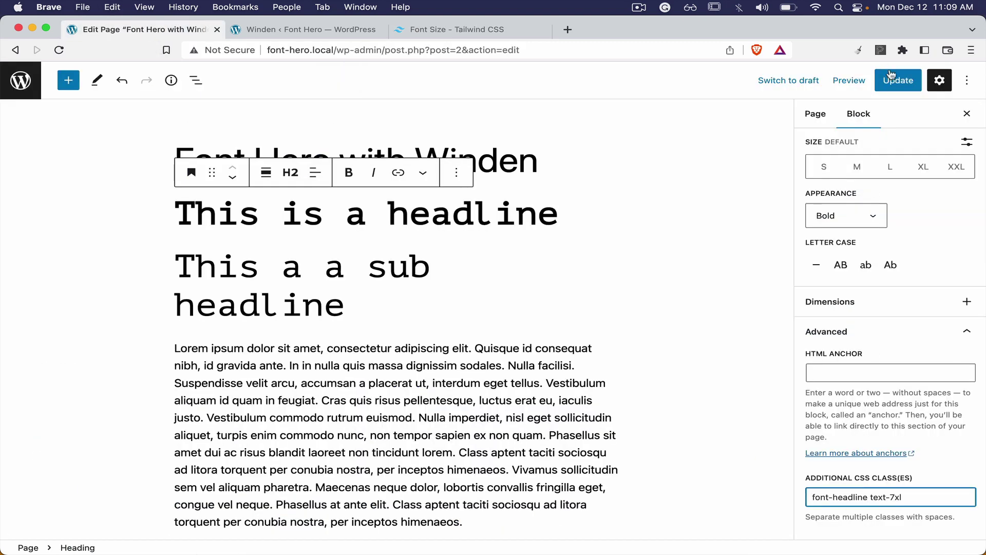
left_click(895, 88)
left_click(849, 81)
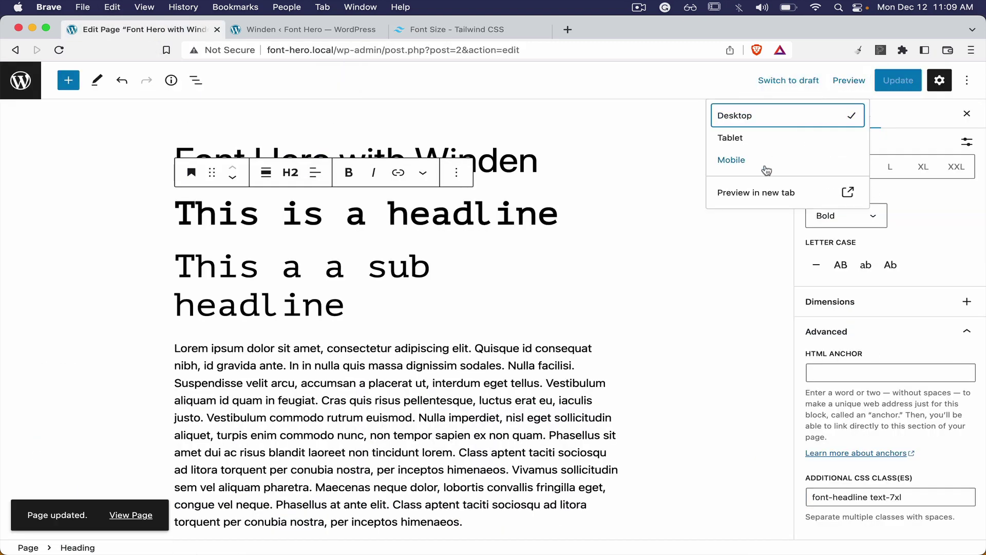
- Preview the page in a new tab and scroll through the large Headline-font headline
left_click(755, 193)
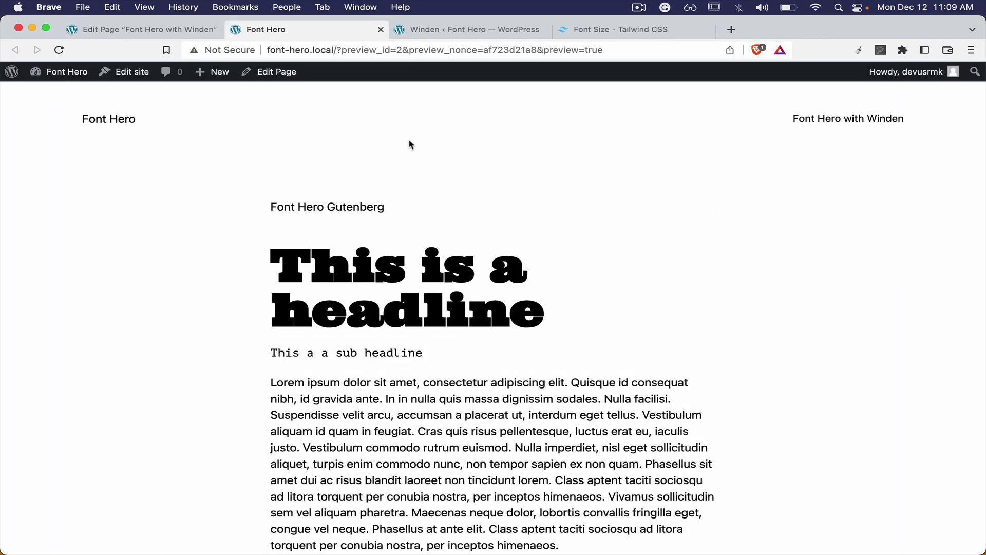
scroll(347, 166, "down", 2)
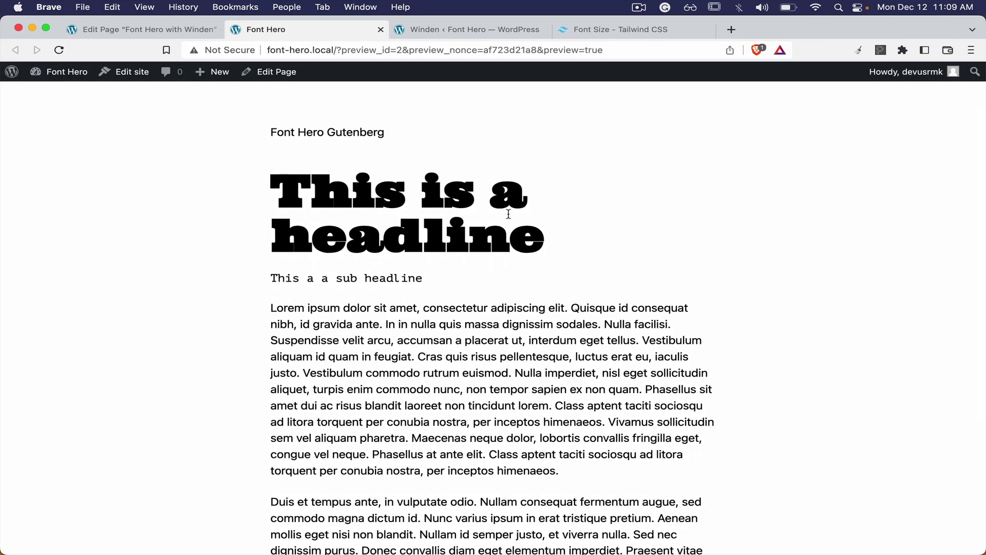
left_click(169, 30)
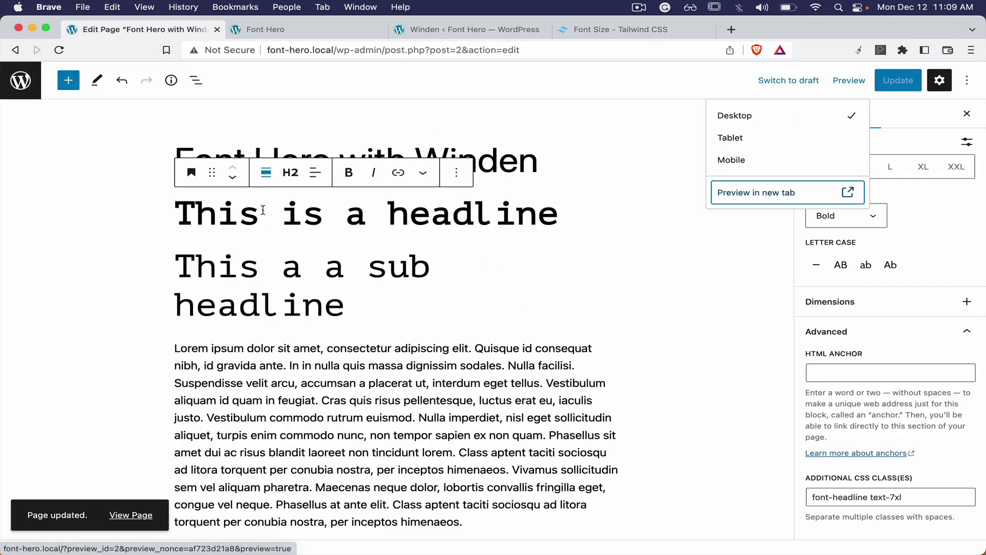
left_click(222, 213)
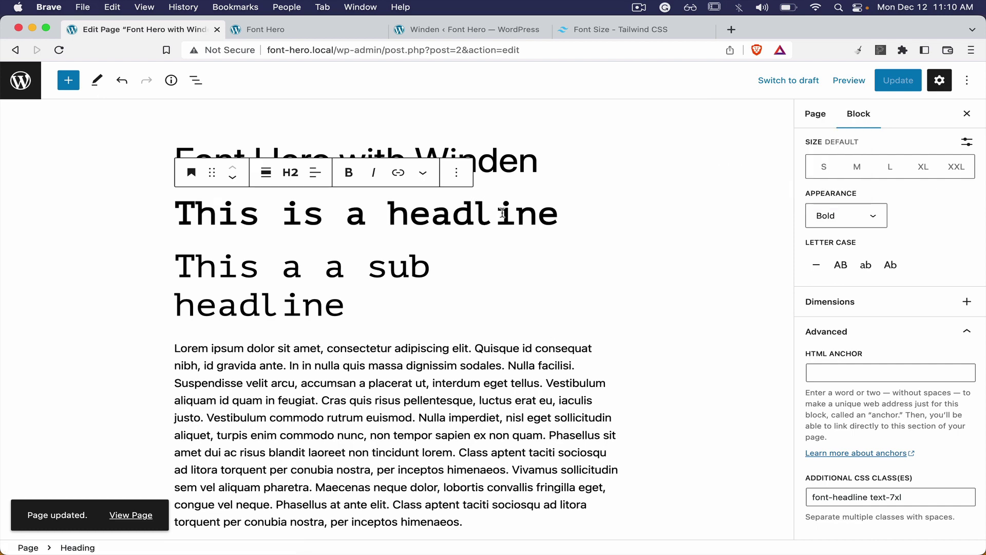
left_click(288, 30)
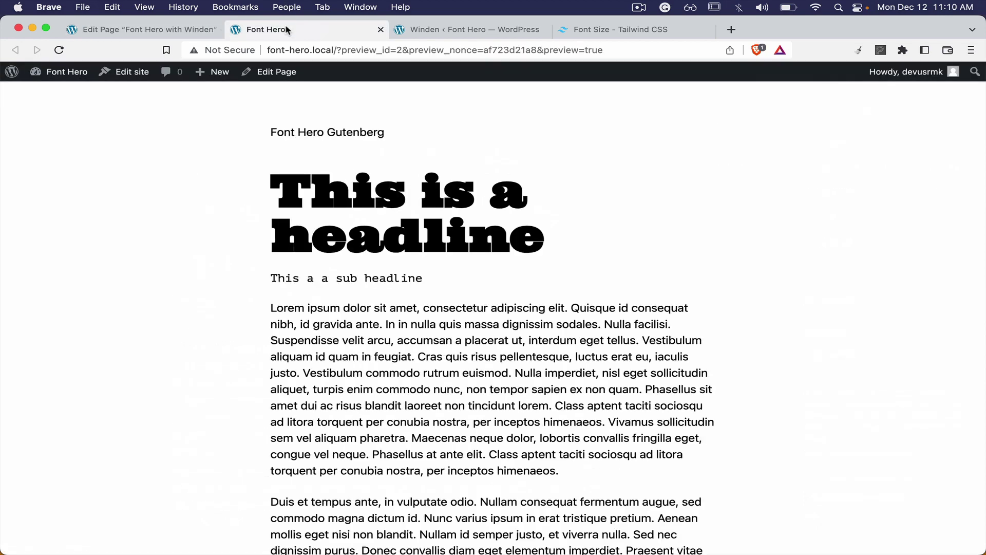
- In Winden's General settings, tick Integration: Gutenberg and save the changes
mouse_move(41, 75)
left_click(48, 92, "super")
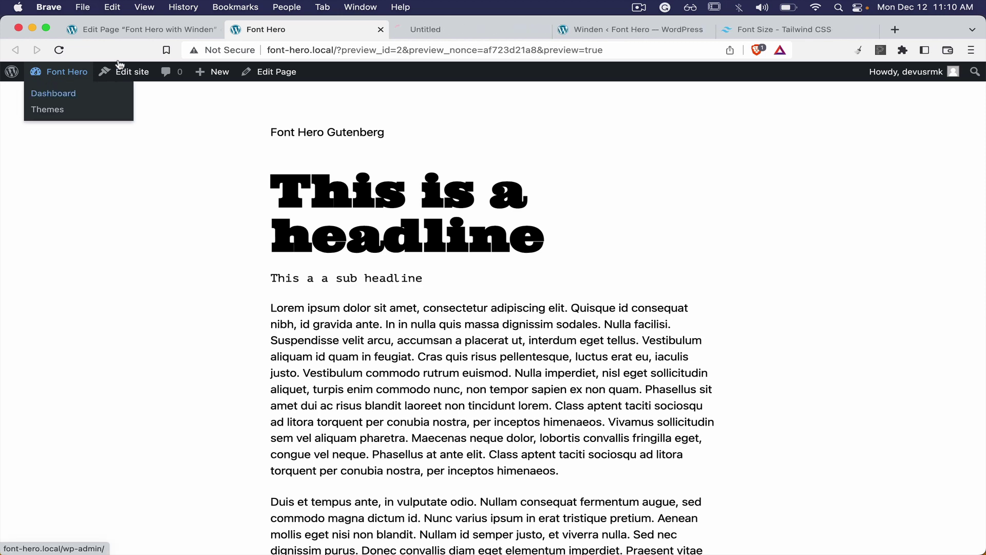
left_click(458, 30)
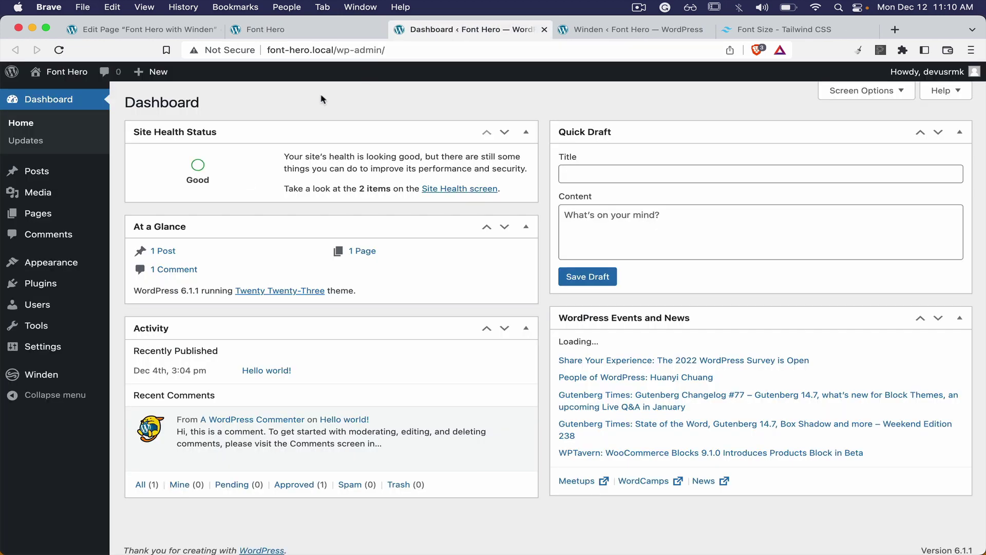
left_click(43, 375)
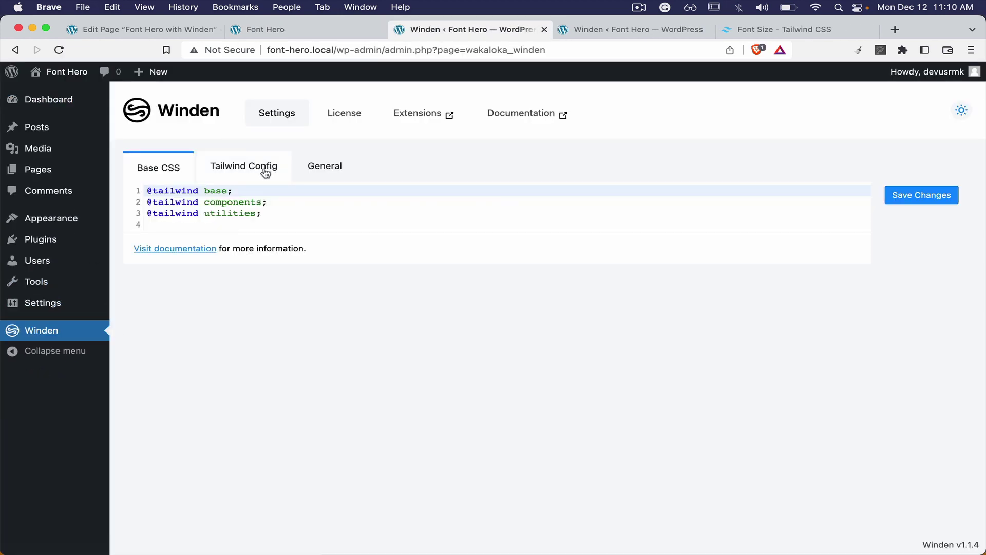
left_click(262, 172)
left_click(325, 168)
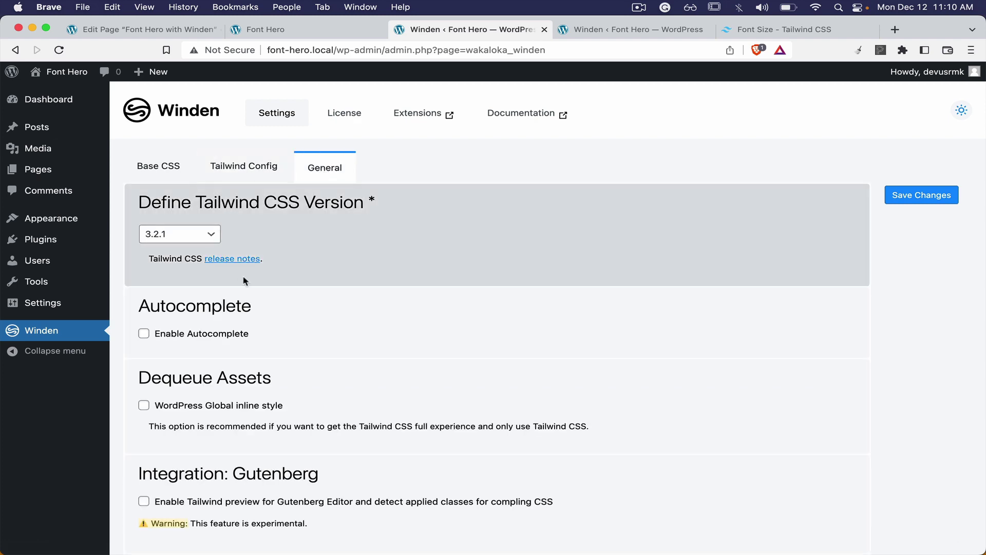
scroll(245, 280, "down", 3)
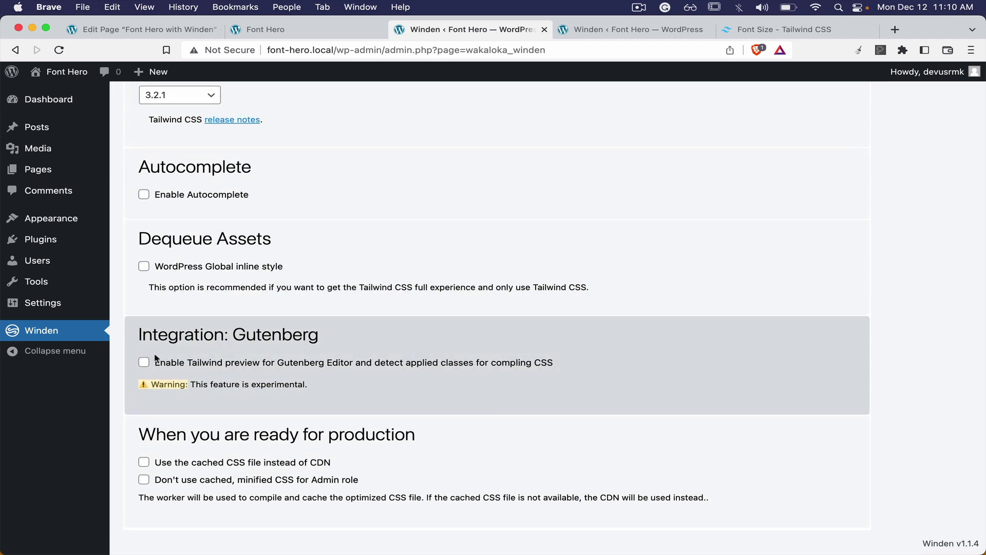
left_click(145, 363)
scroll(493, 357, "up", 5)
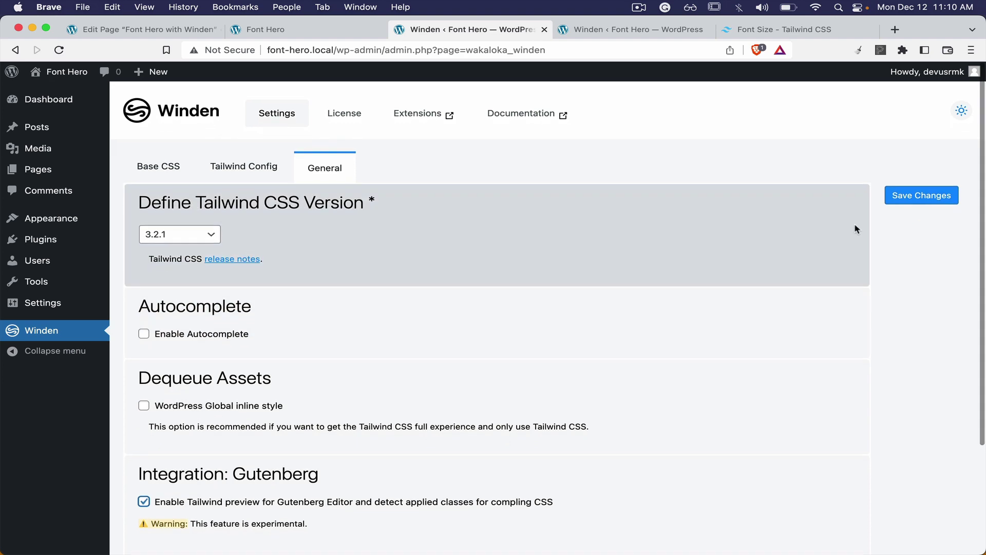
left_click(917, 197)
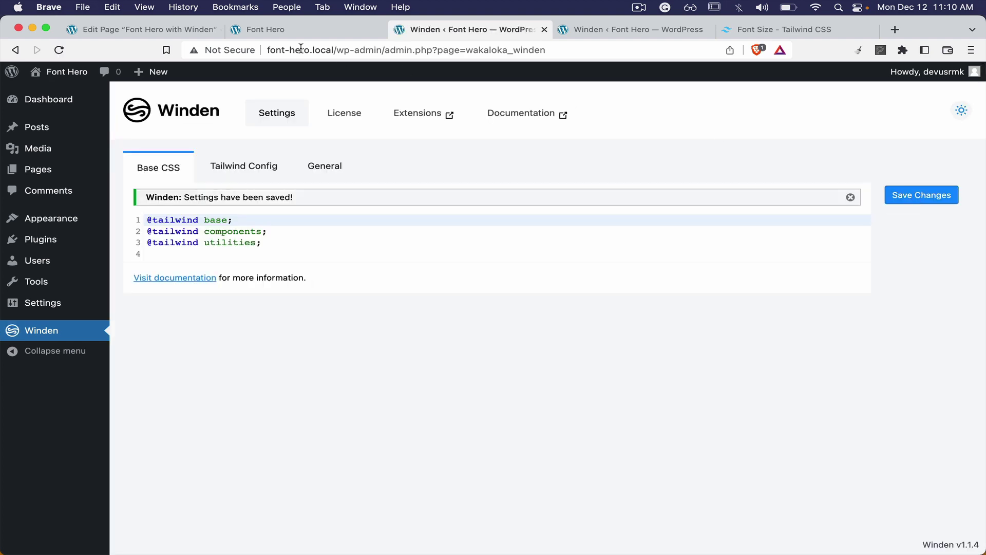
left_click(184, 35)
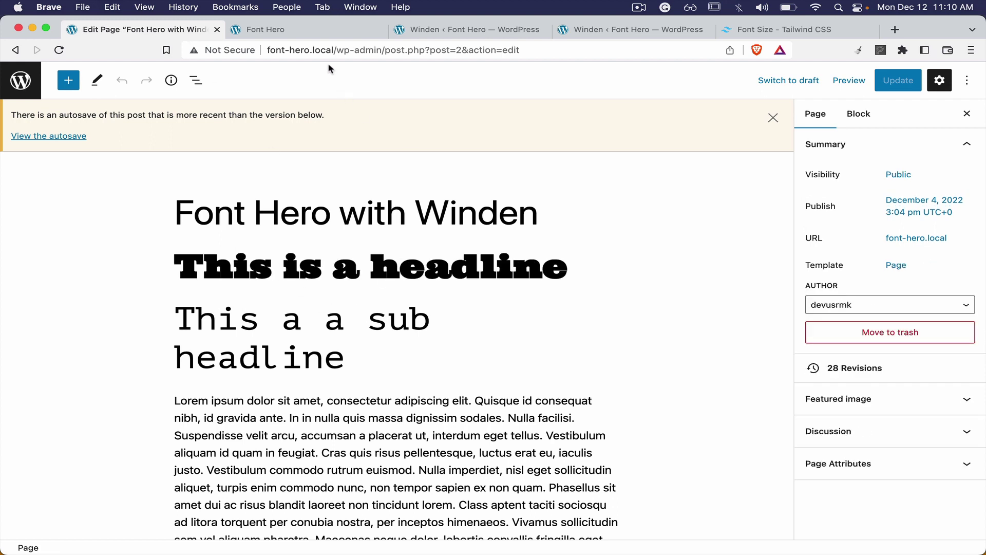
- Return to the front-end preview showing the headline in the heavy Headline font
left_click(315, 35)
- Go from the site dashboard to the Font Hero font settings under Tools
mouse_move(65, 71)
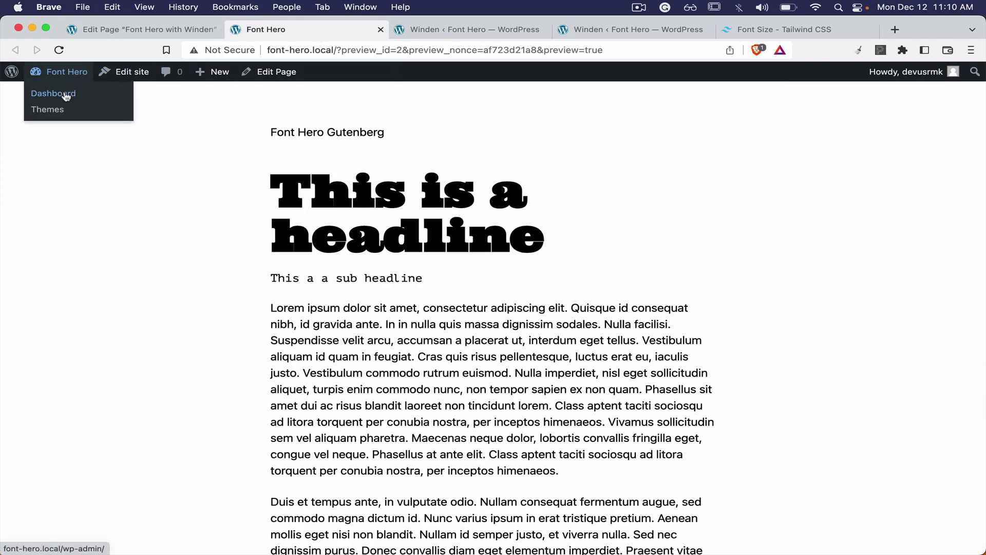
left_click(58, 95)
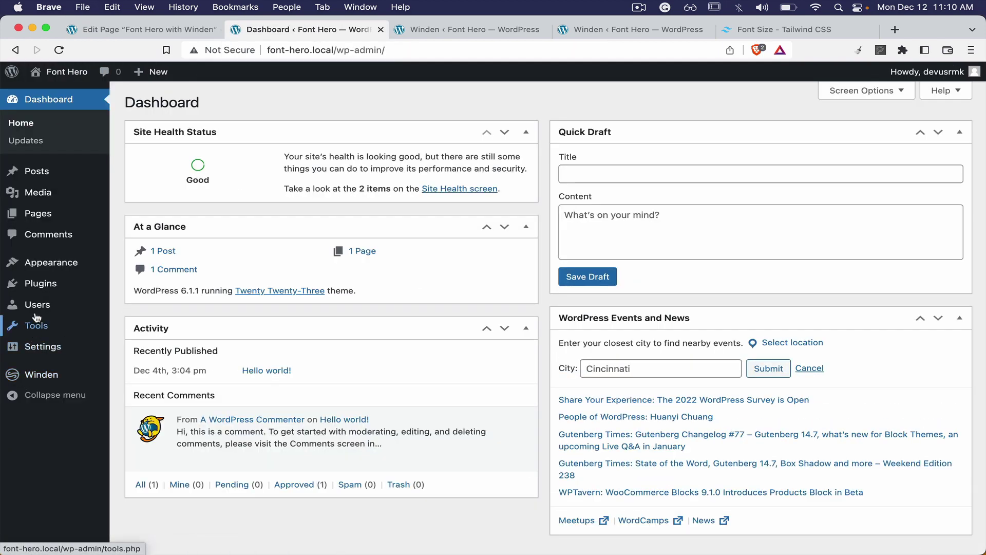
mouse_move(35, 327)
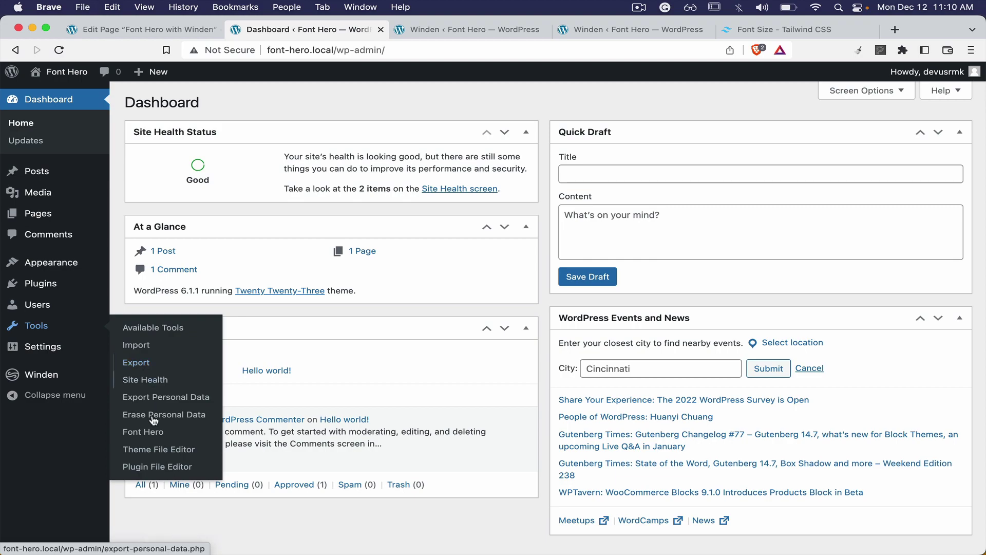
left_click(134, 432)
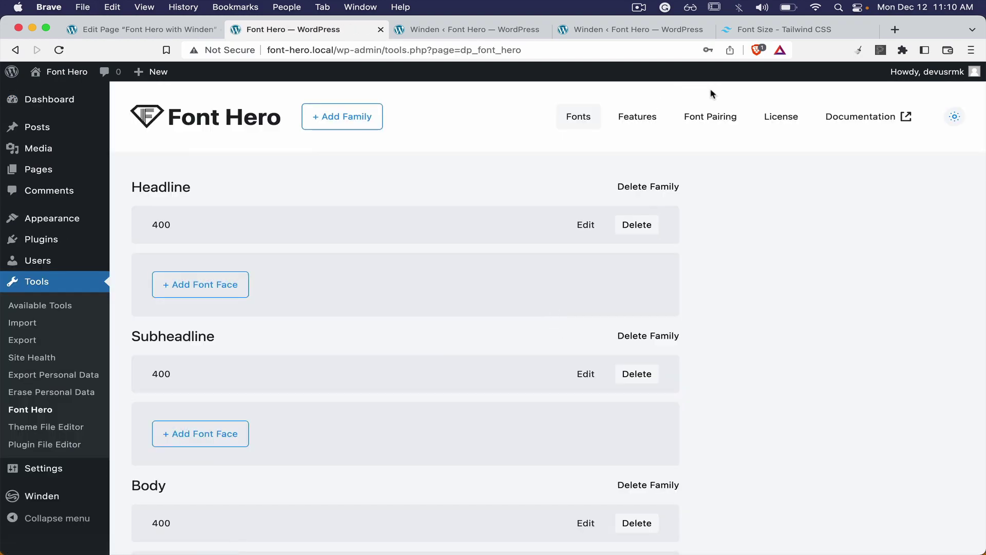
- Import the Great Vibes font pairing from Font Pairing, then reload the page editor
left_click(718, 121)
scroll(376, 218, "down", 15)
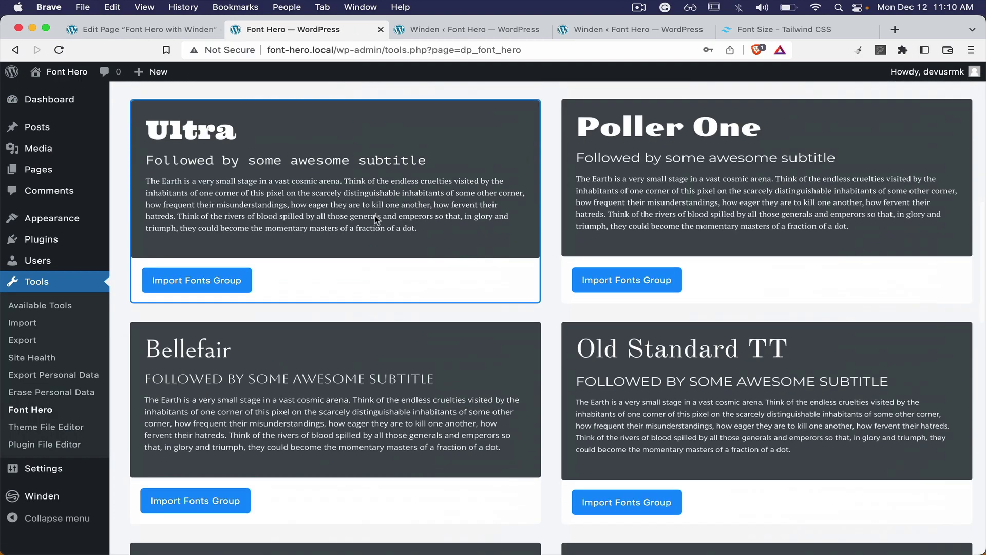
scroll(376, 219, "down", 7)
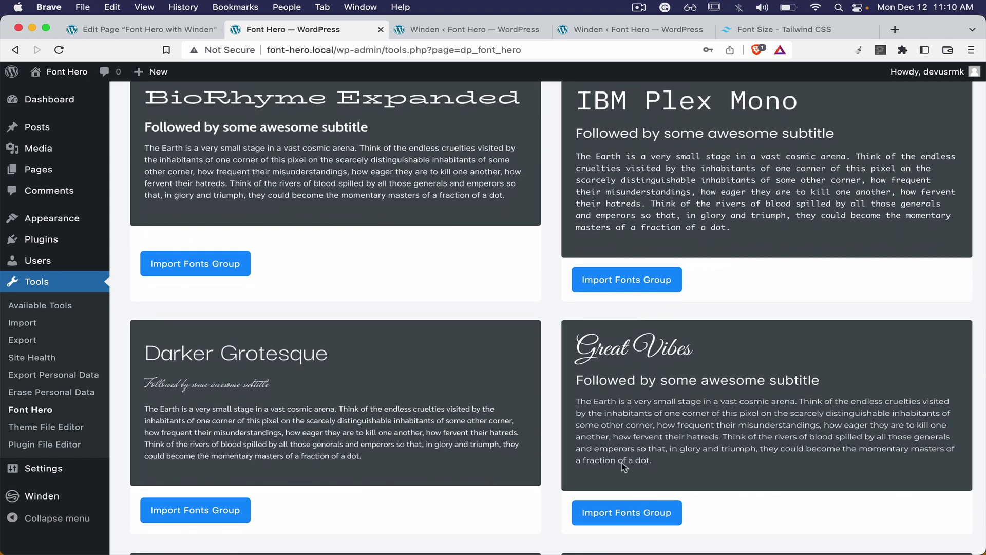
left_click(620, 512)
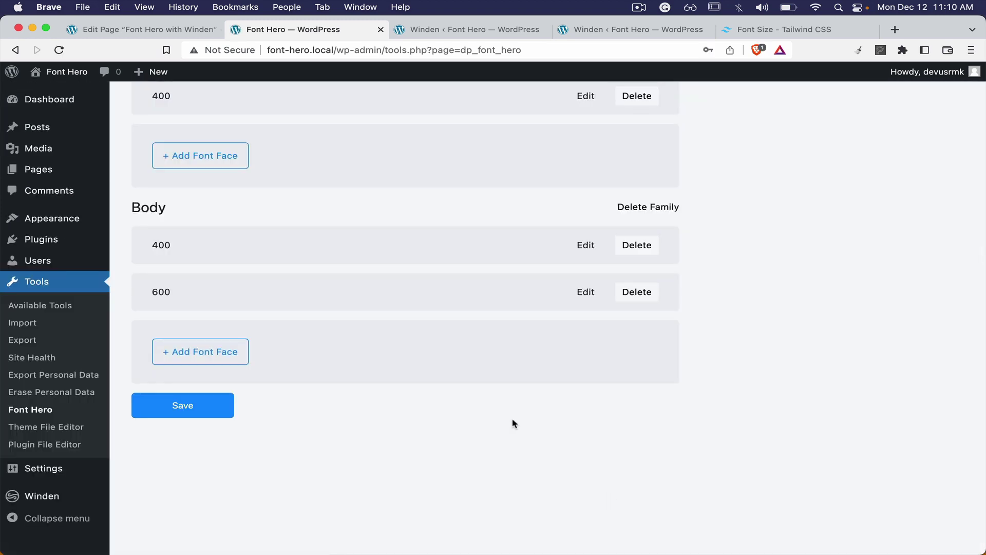
left_click(174, 30)
key("super+r")
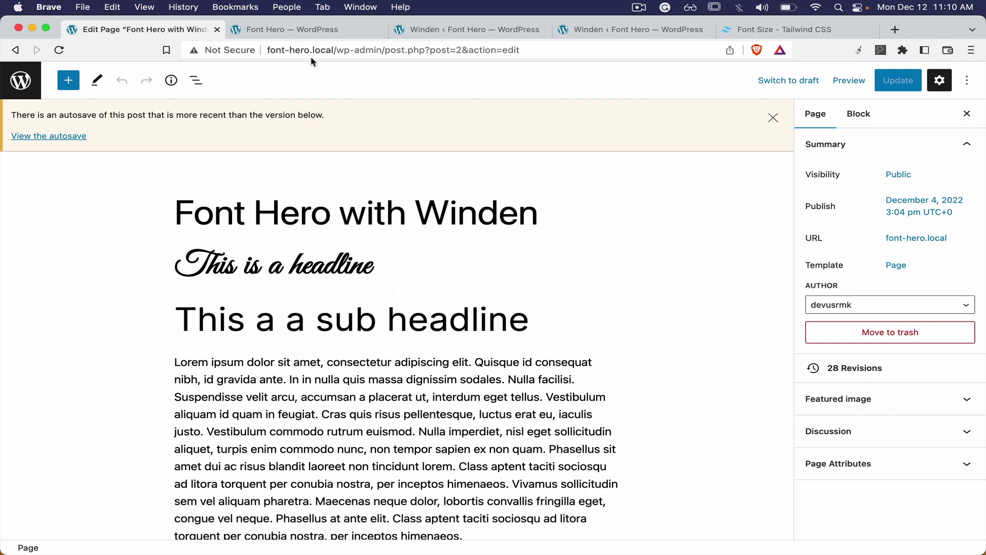
- Find the duplicate Winden settings tab and close it with Cmd+W
left_click(315, 32)
left_click(452, 32)
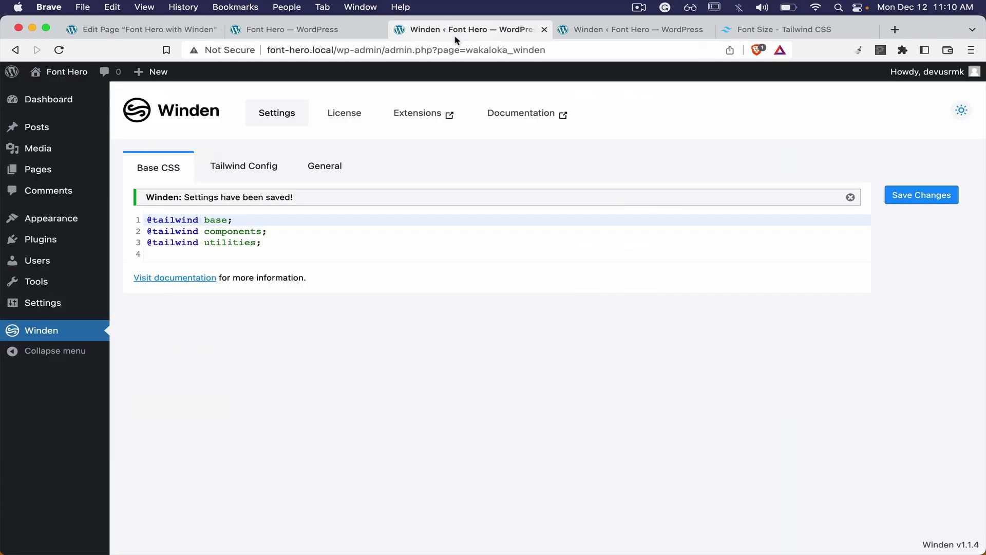
left_click(632, 29)
key("super+w")
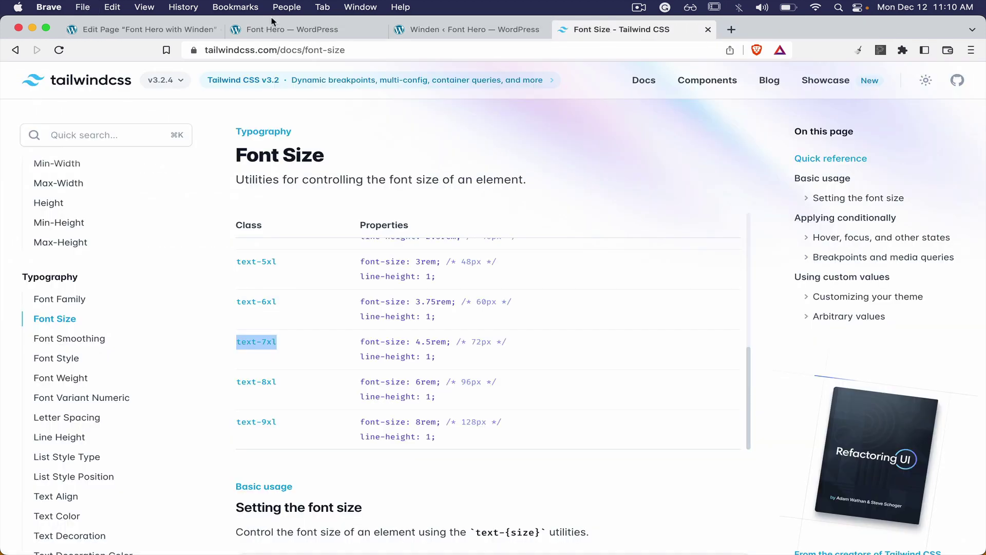
- Back in the page editor, preview the page in a new tab
left_click(185, 29)
left_click(849, 80)
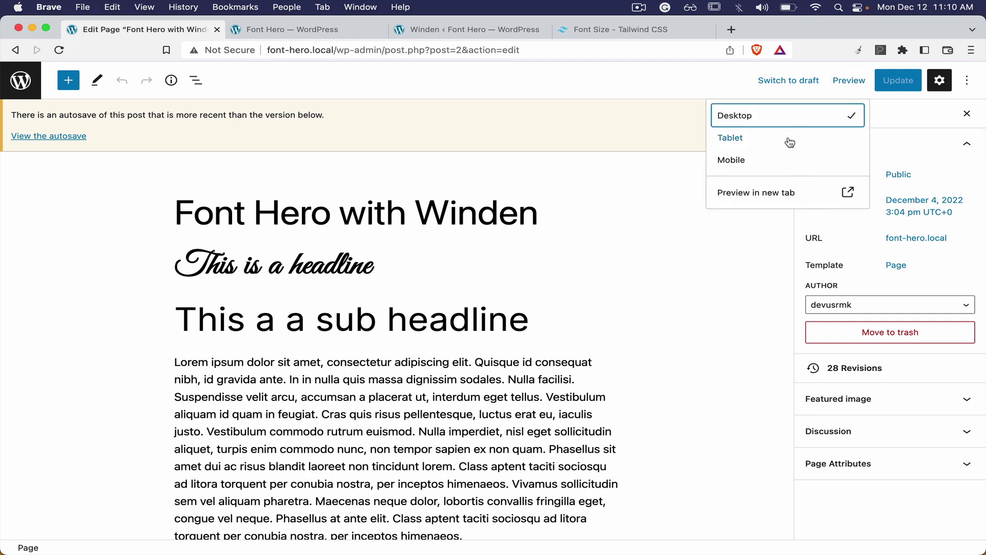
left_click(720, 192)
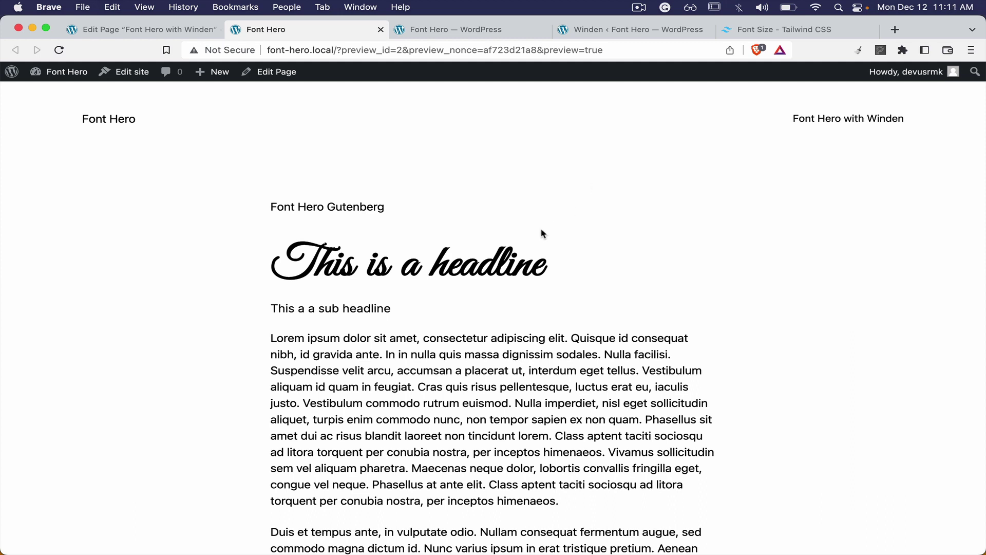
left_click_drag(271, 260, 550, 277)
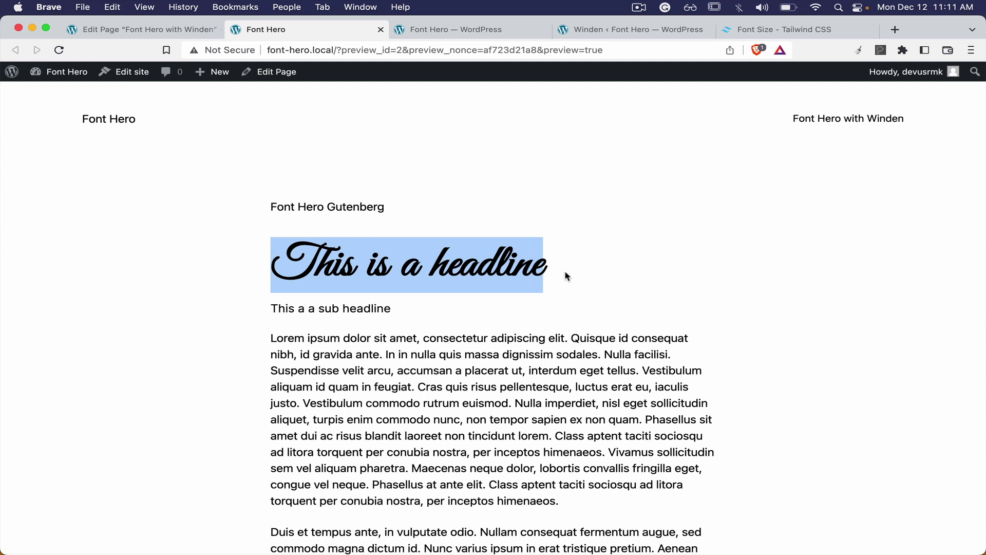